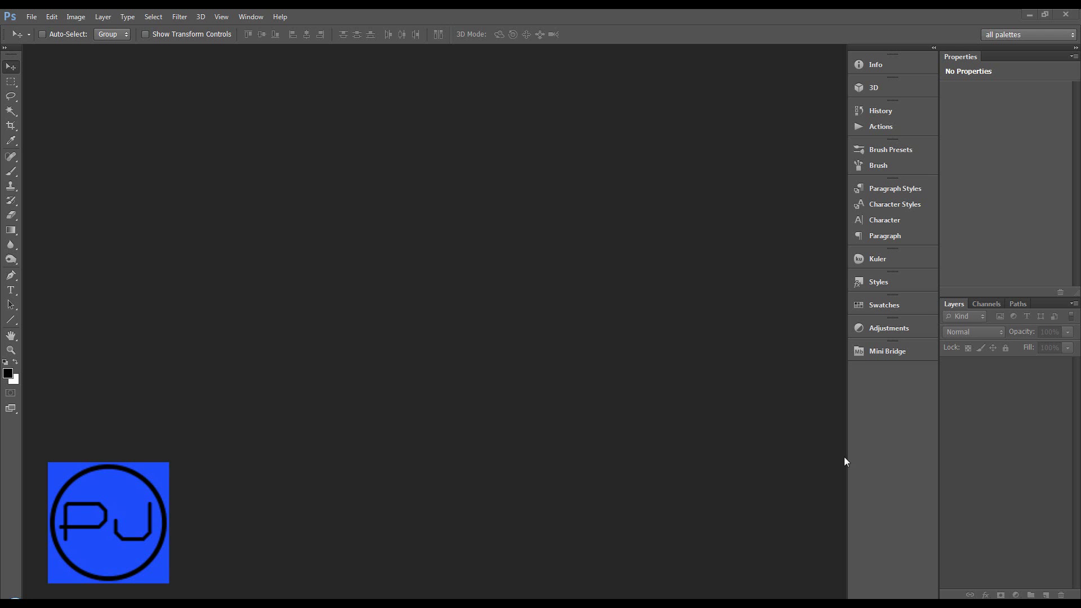
- Open 'sawn and Cygnet.jpg' from Mini Bridge in Camera Raw
left_click(881, 354)
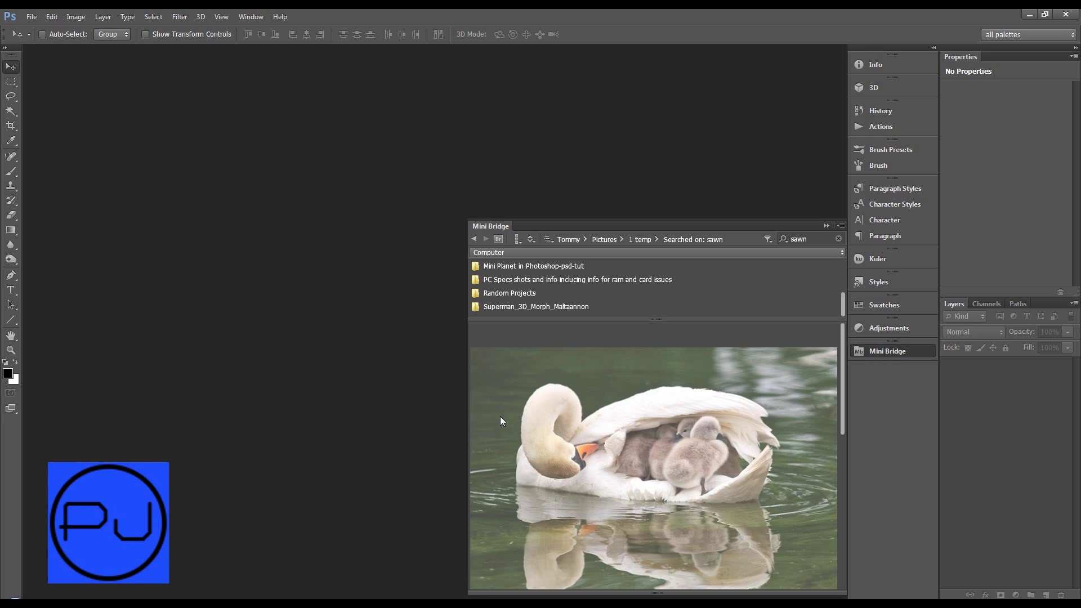
right_click(618, 476)
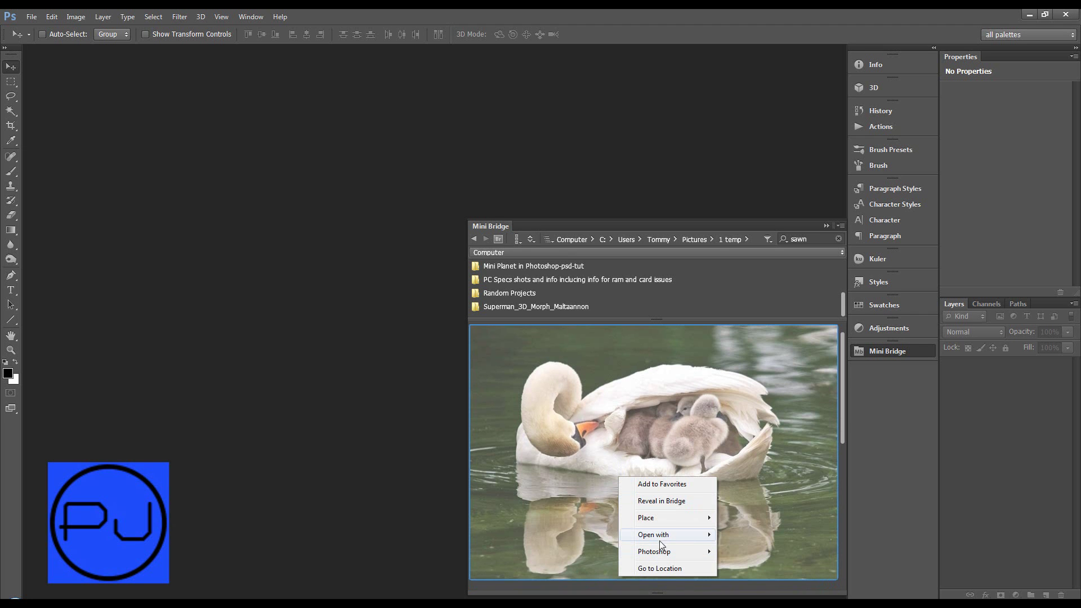
mouse_move(665, 537)
left_click(589, 545)
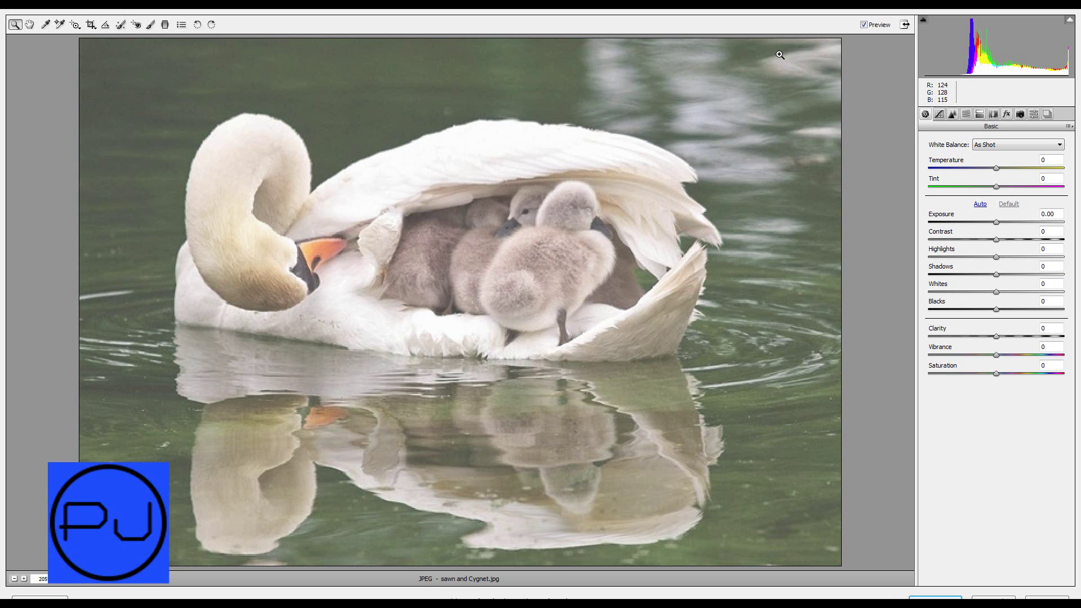
- Toggle full-screen view and browse Camera Raw's panels from Tone Curve through Snapshots
left_click(904, 24)
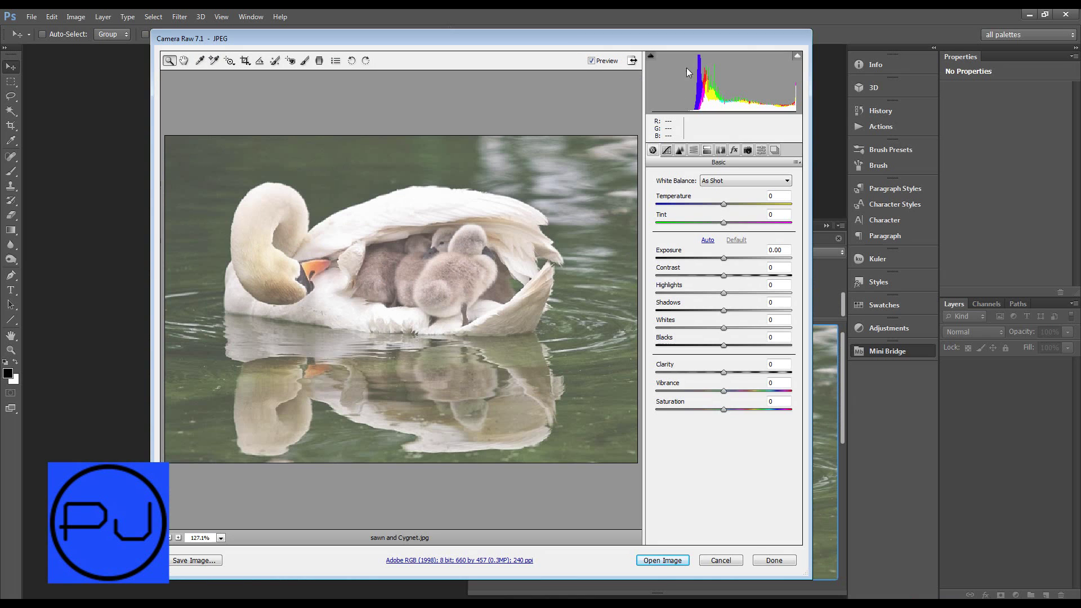
left_click(631, 60)
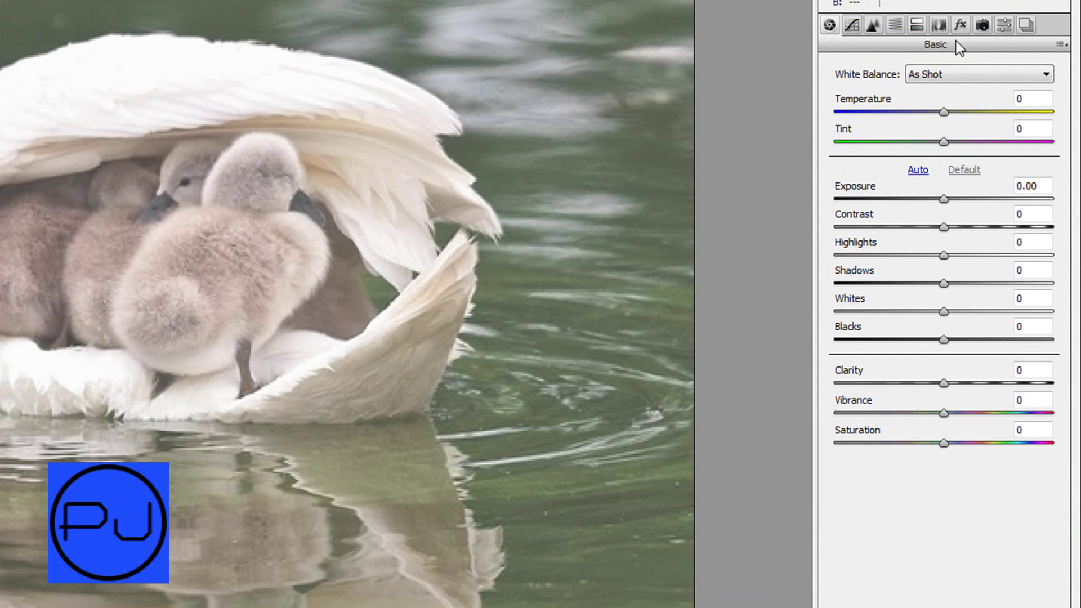
left_click(852, 29)
left_click(873, 27)
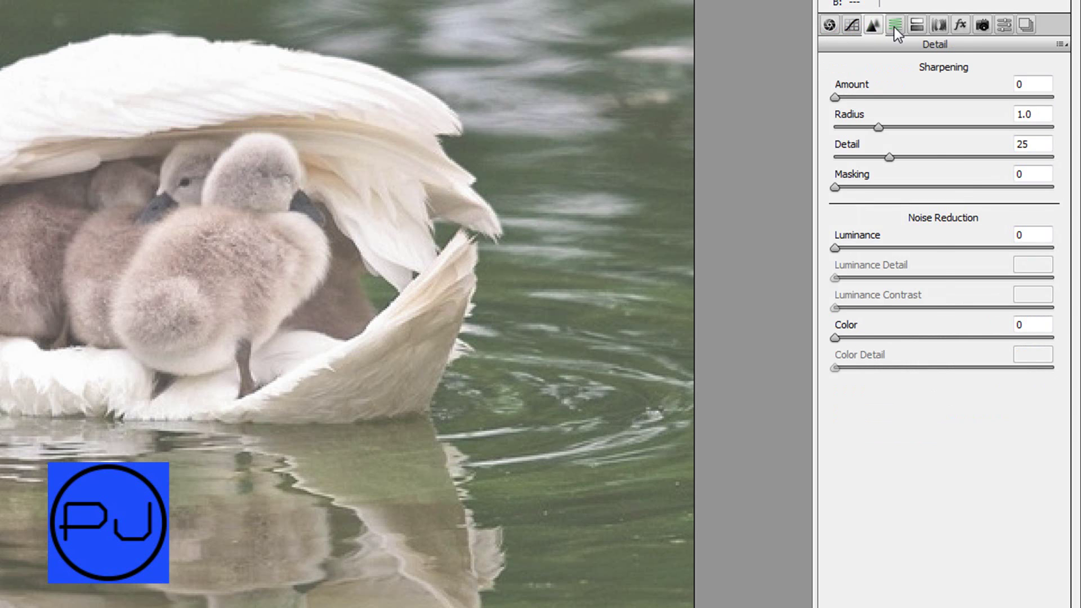
left_click(894, 27)
left_click(909, 25)
left_click(936, 26)
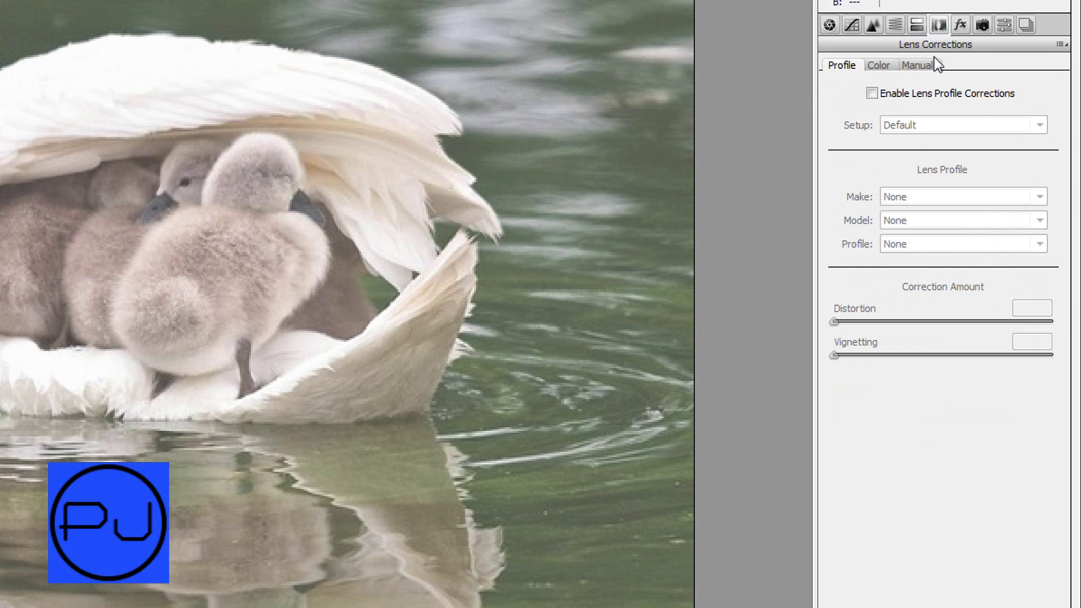
left_click(963, 27)
left_click(983, 27)
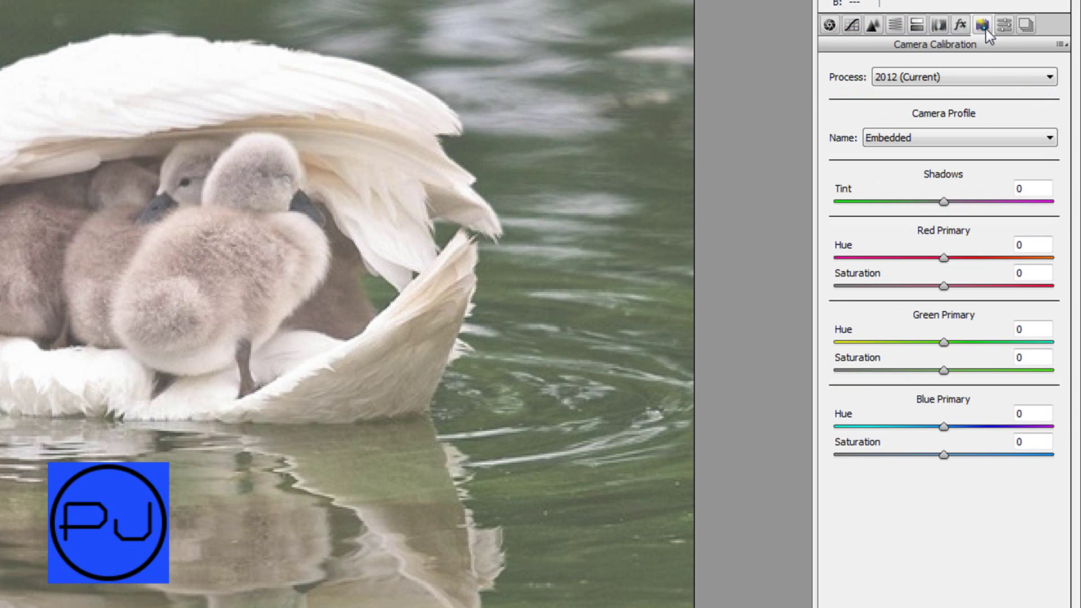
left_click(1005, 27)
left_click(1018, 26)
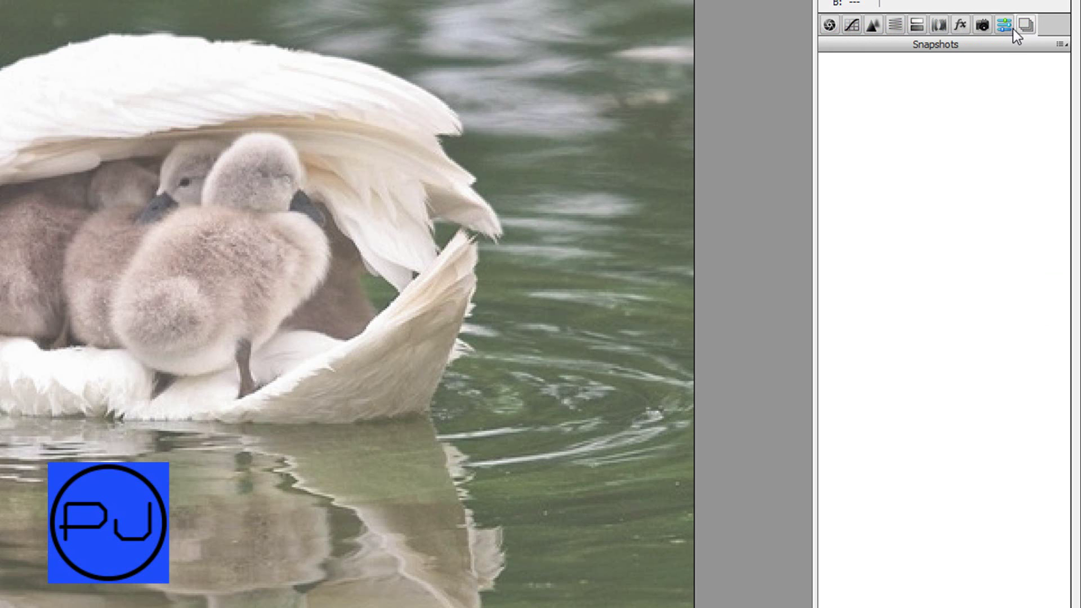
- Apply Auto on the Basic panel: Exposure -1.50, Contrast +5, Whites +38, Blacks +1
left_click(1011, 29)
left_click(984, 28)
left_click(829, 26)
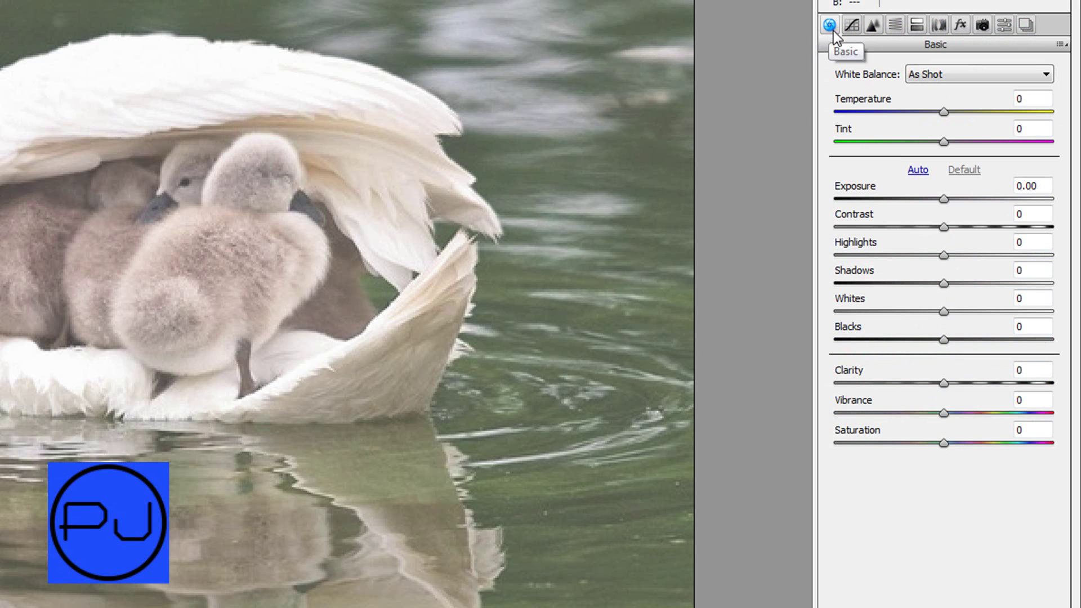
left_click(917, 172)
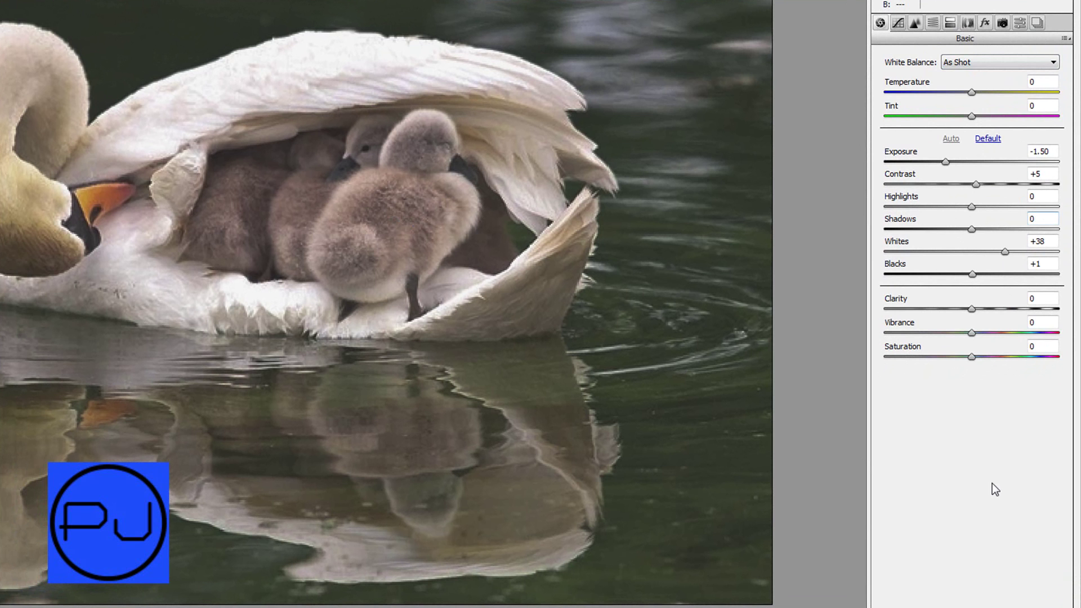
left_click(1065, 38)
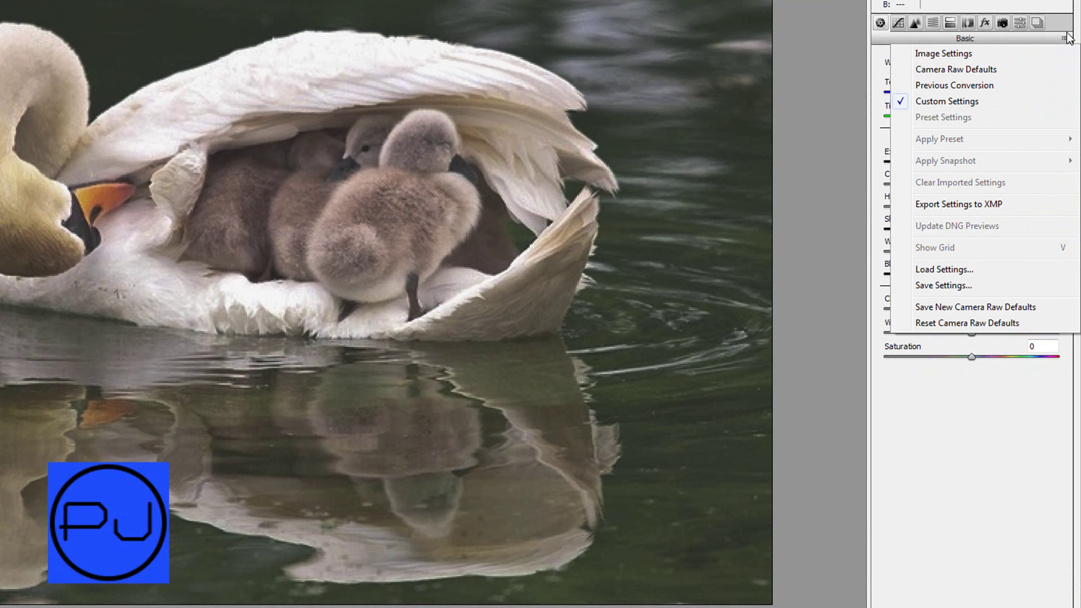
left_click(961, 86)
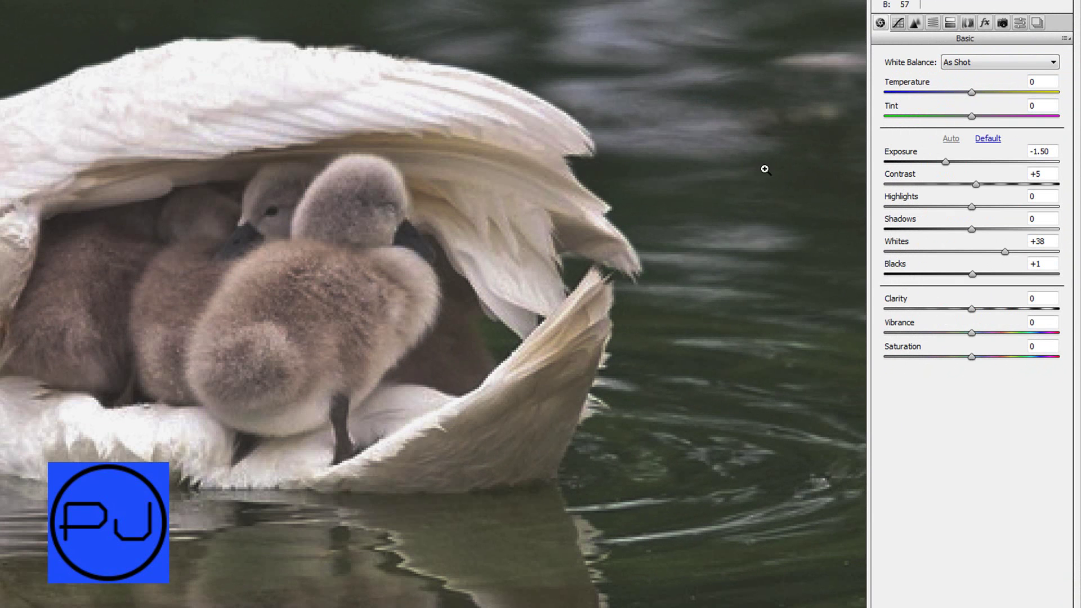
key("ctrl+minus")
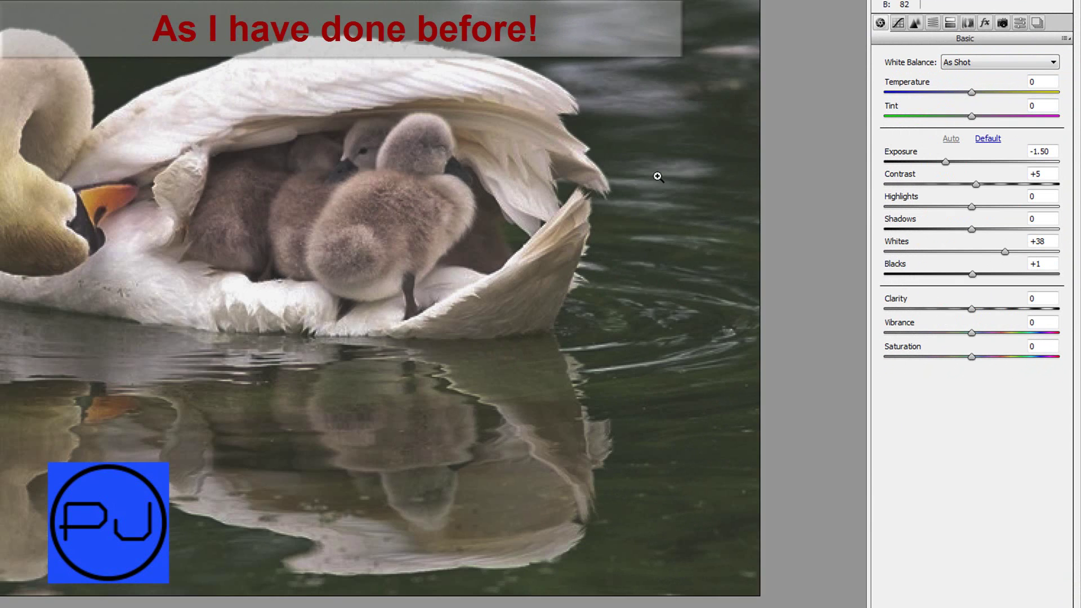
- Reset to Camera Raw Defaults, disable opening as Smart Objects, and open the image in Photoshop
left_click(1068, 39)
left_click(978, 69)
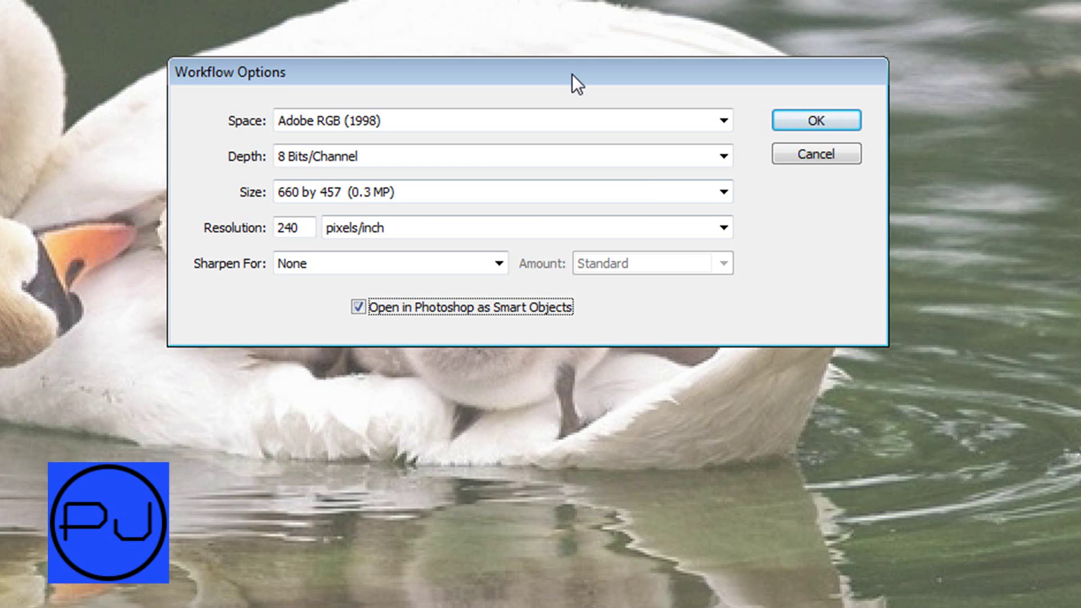
left_click_drag(572, 73, 367, 0)
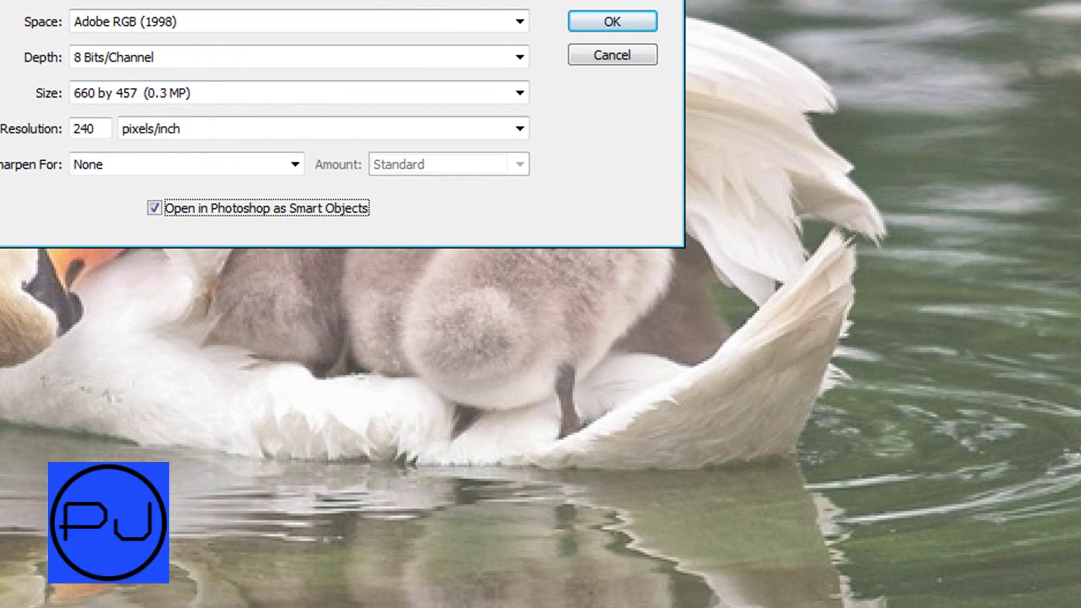
left_click_drag(441, 0, 601, 69)
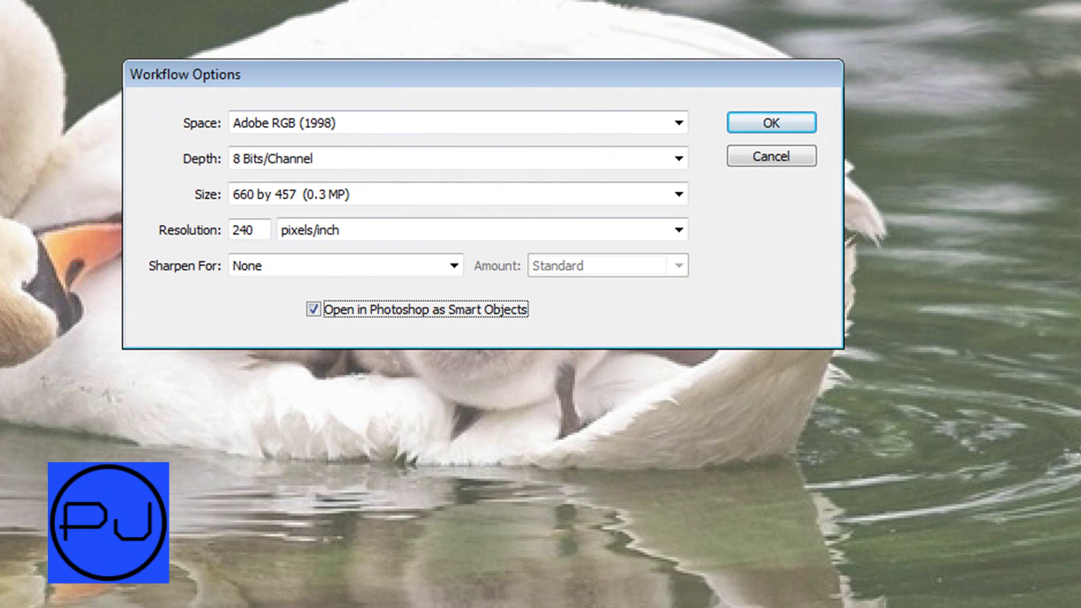
left_click(309, 309)
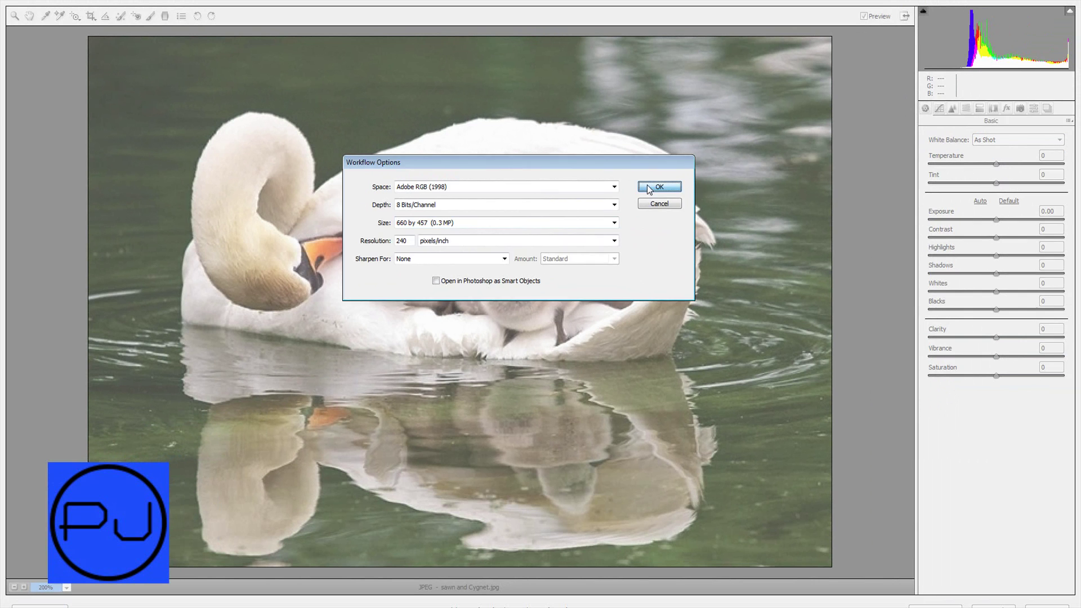
left_click(656, 187)
key("Return")
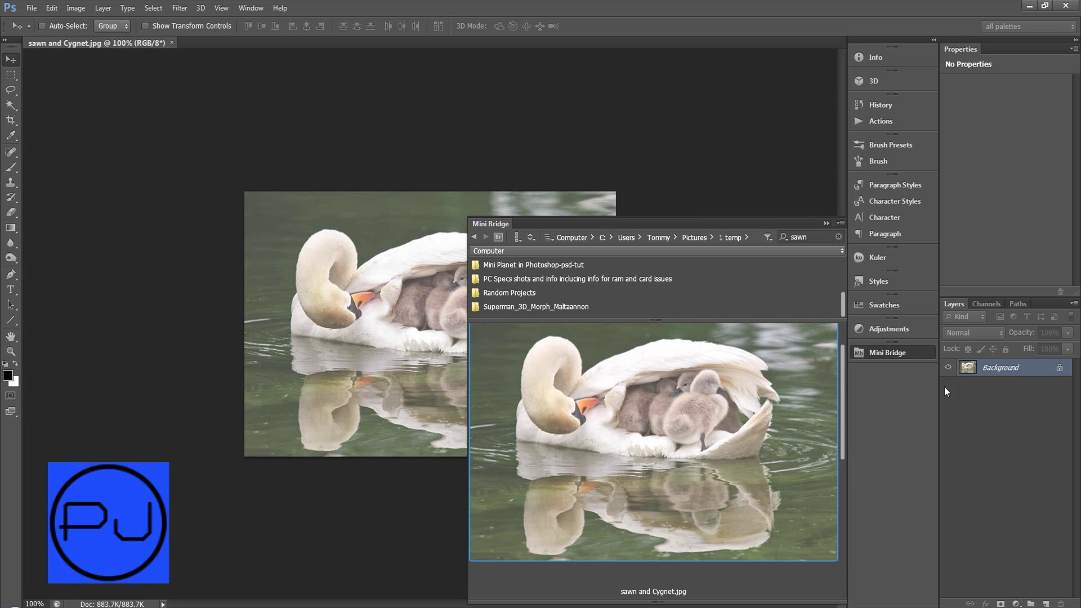
- Hide Mini Bridge and set the Layers panel thumbnails to the largest size
left_click(827, 223)
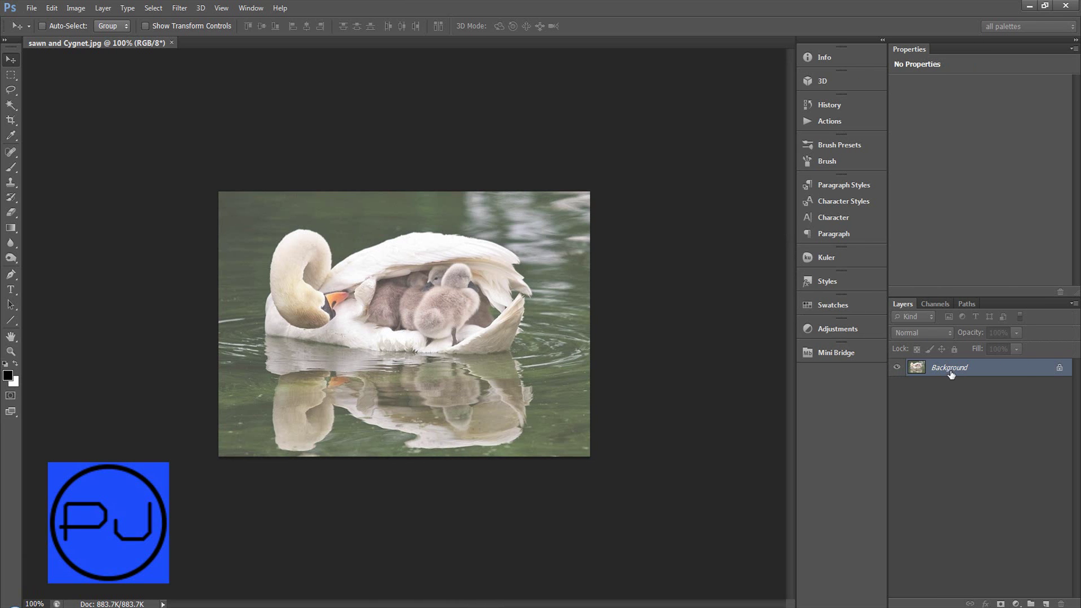
right_click(951, 375)
left_click(1073, 304)
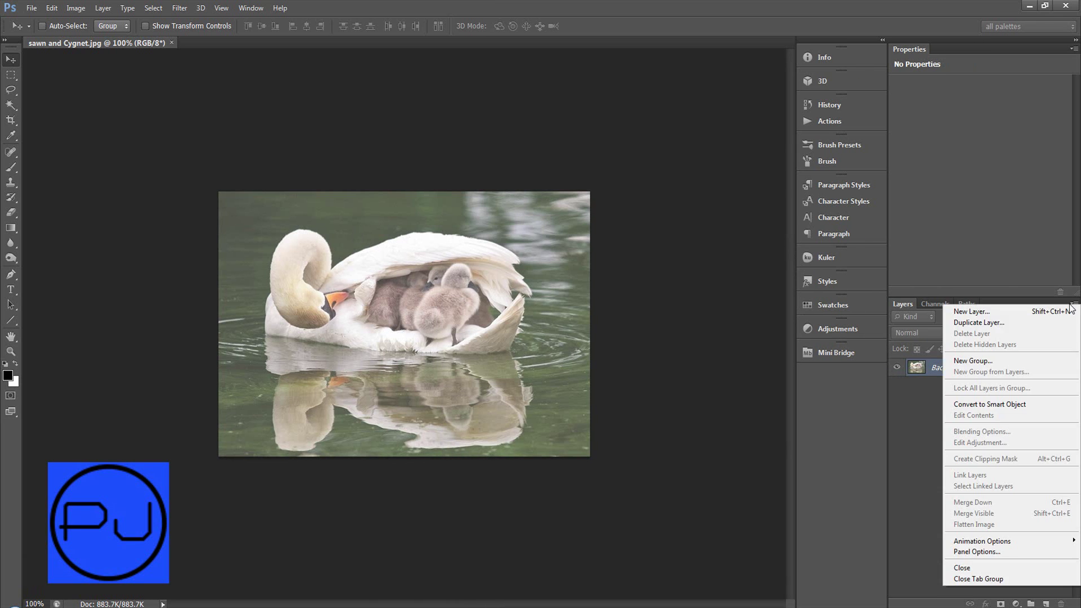
left_click(988, 551)
left_click(468, 251)
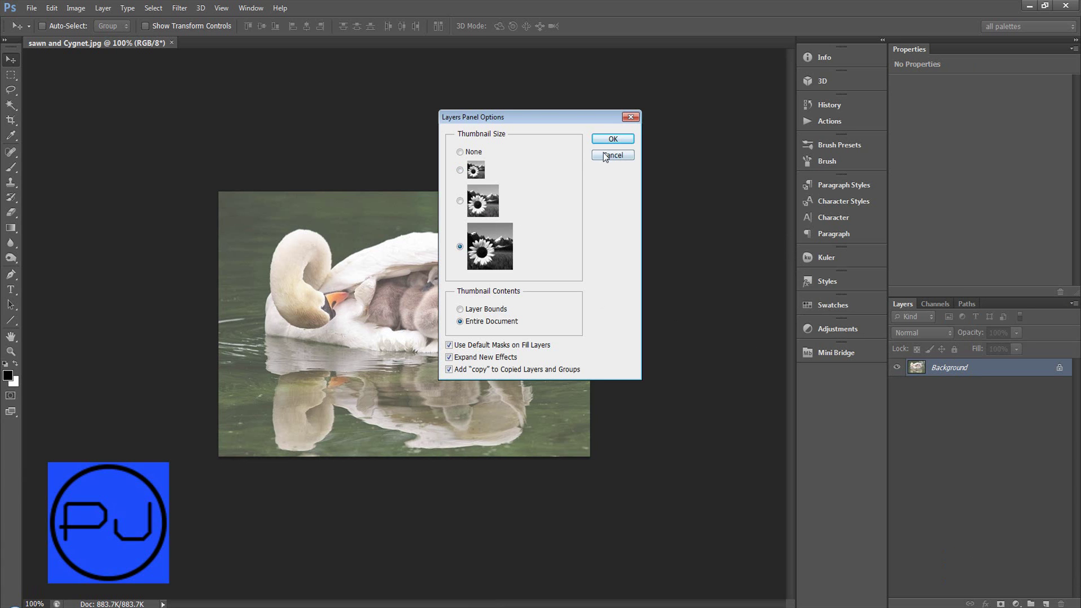
left_click(613, 139)
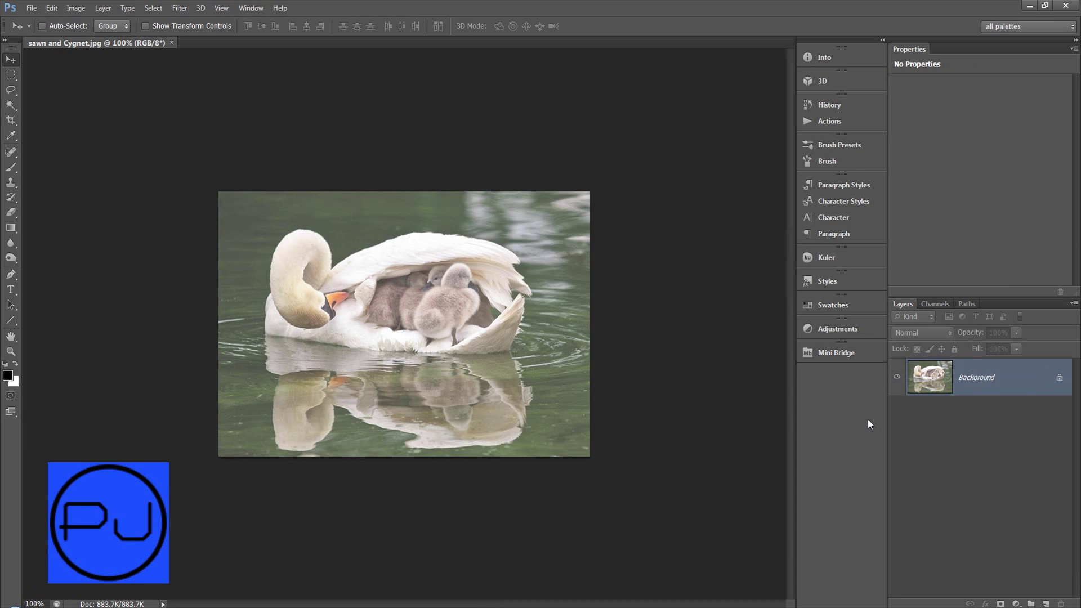
- Duplicate the swan layer five times with Ctrl+J and enlarge the Layers panel
key("ctrl+j")
key("ctrl+j")
key("ctrl+j")
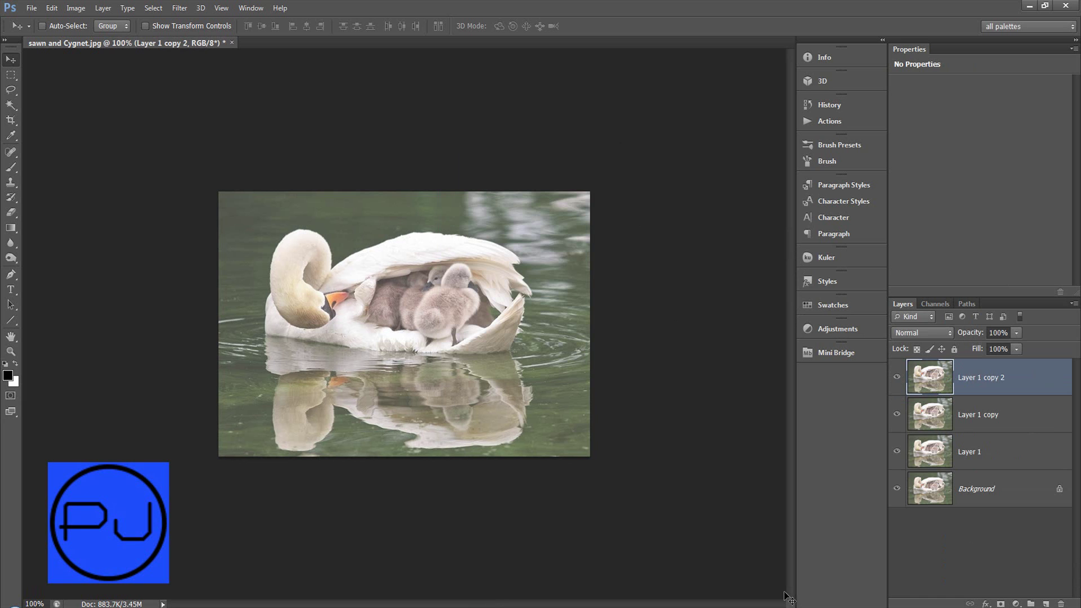
key("ctrl+j")
key("ctrl+j")
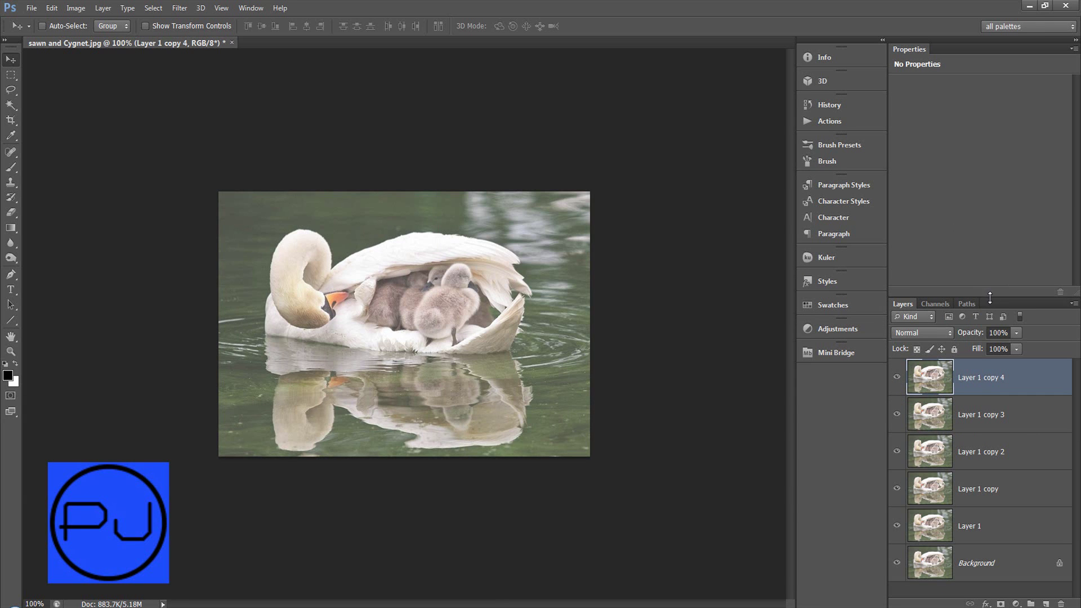
left_click_drag(988, 294, 987, 178)
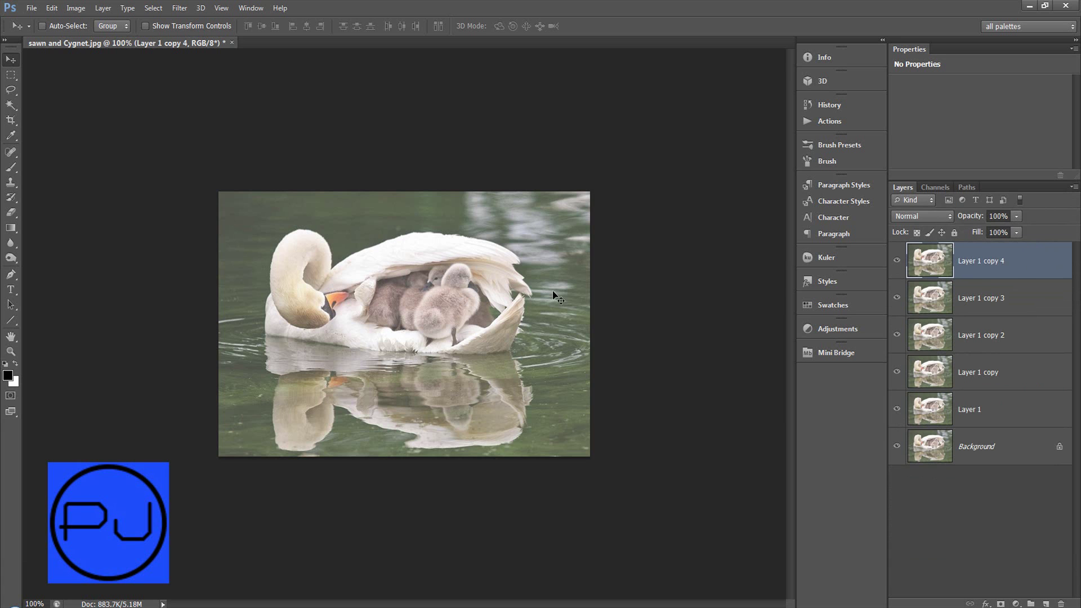
- Rename the top two duplicates 'adjust curves' and 'adjust levels'
double_click(975, 260)
type("adjust curves")
key("Return")
double_click(992, 294)
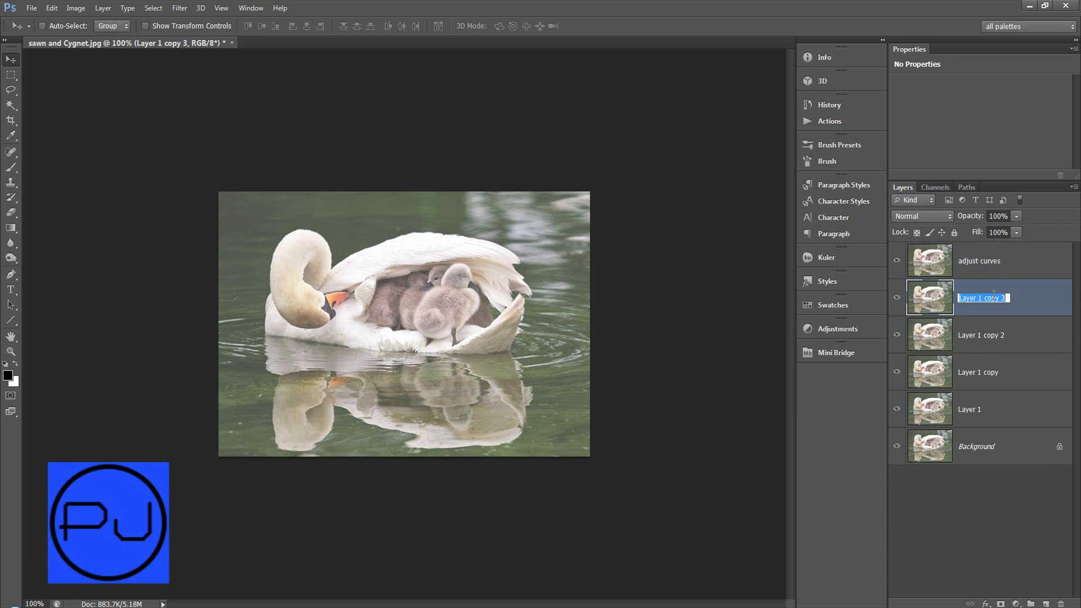
type("adjust levels")
key("Return")
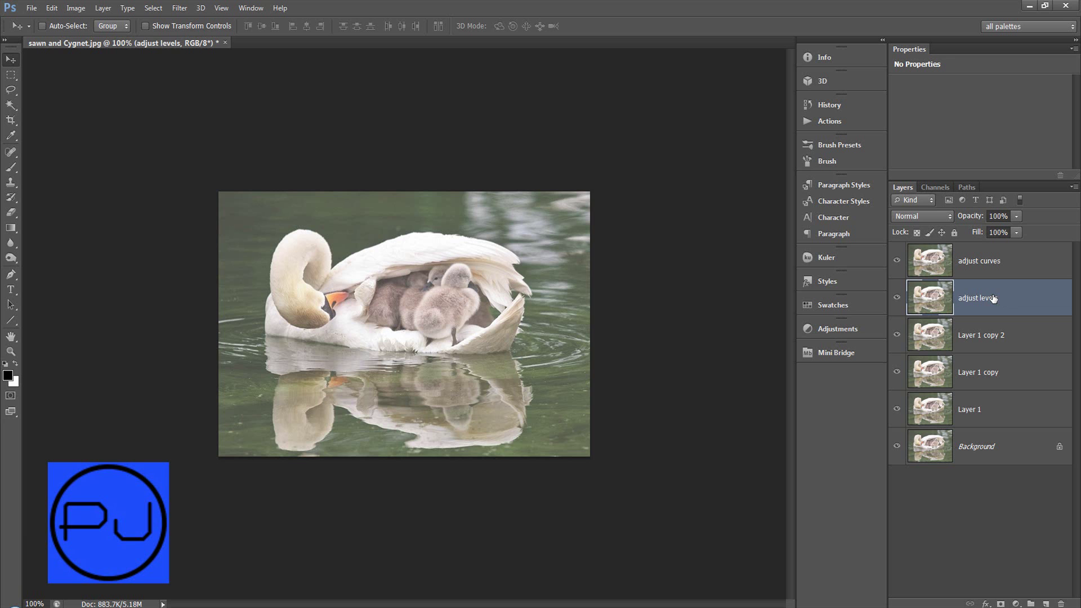
- Rename Layer 1 copy 2 to 'auto colour'
left_click(986, 338)
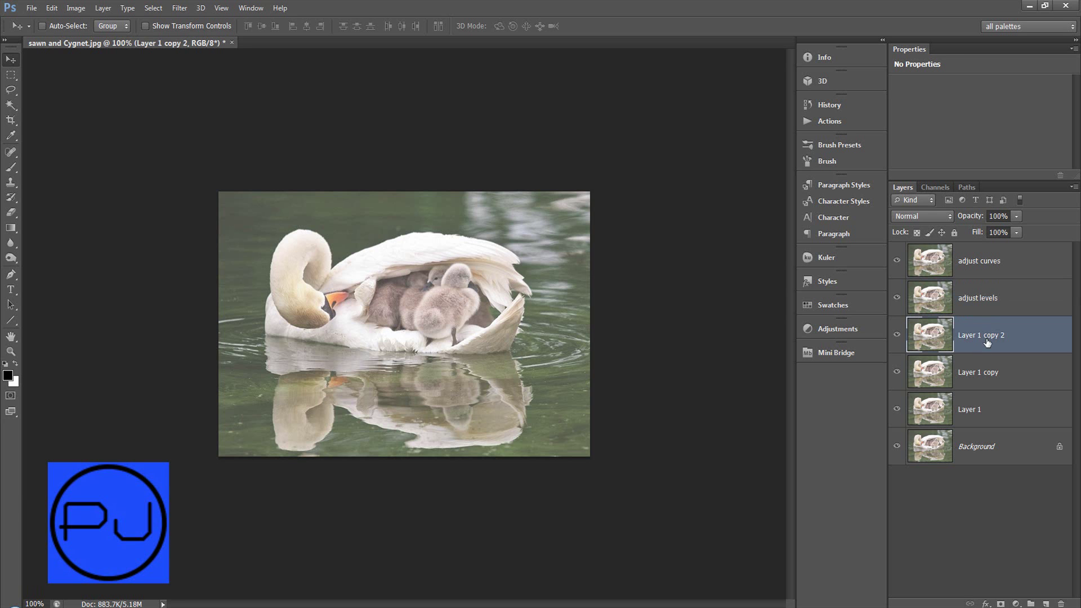
double_click(983, 336)
type("colour")
key("Return")
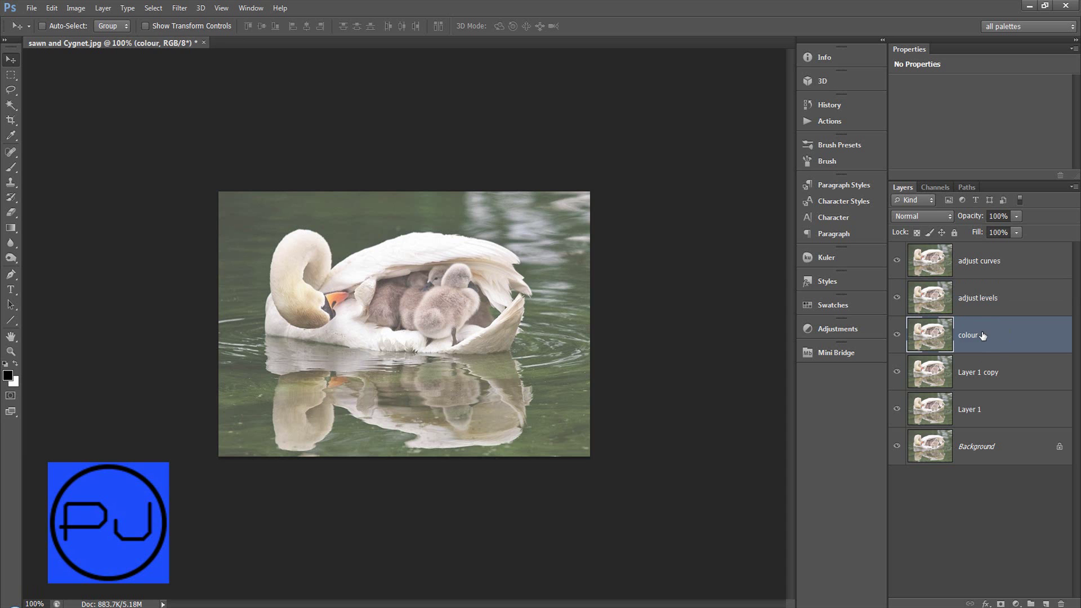
double_click(983, 336)
type("uto")
key("Return")
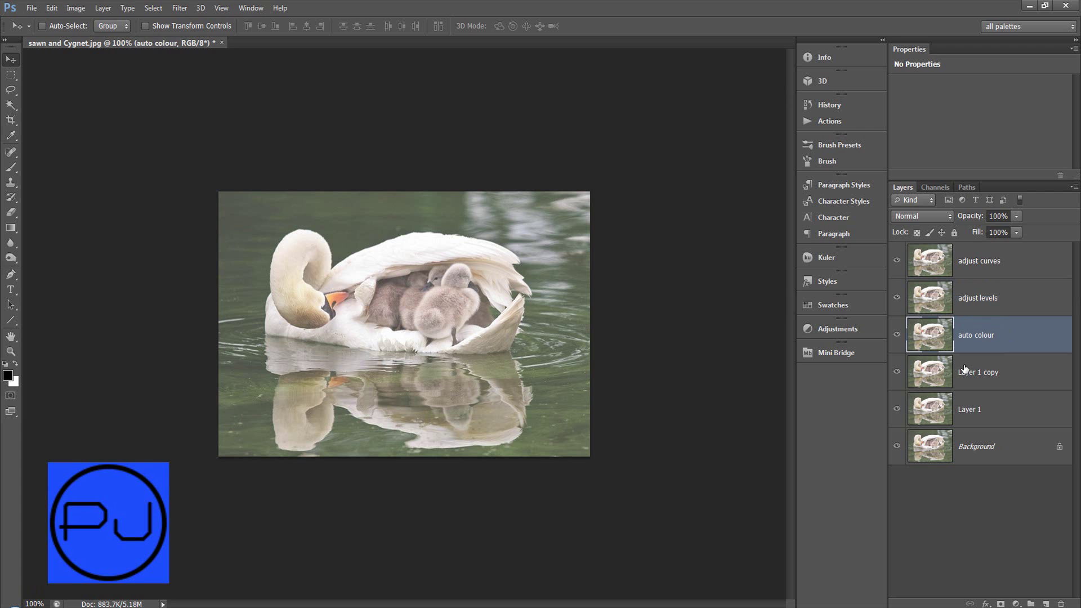
- Rename Layer 1 copy to 'auto contrast', dismissing the drive-scan pop-up
left_click(993, 366)
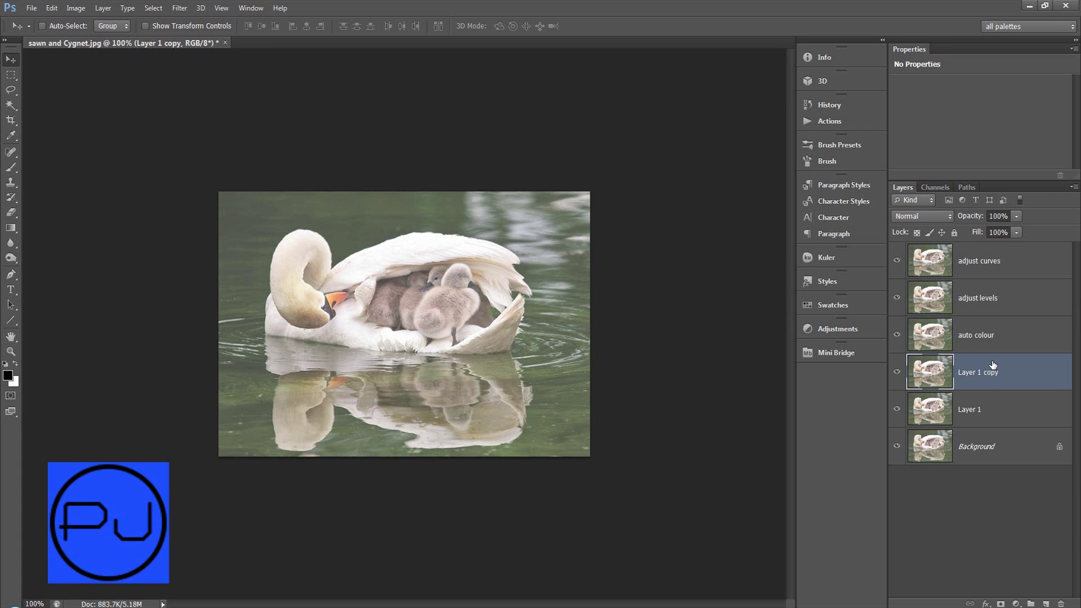
left_click(82, 9)
left_click(82, 9)
double_click(989, 372)
type("aut")
left_click(485, 309)
left_click(476, 290)
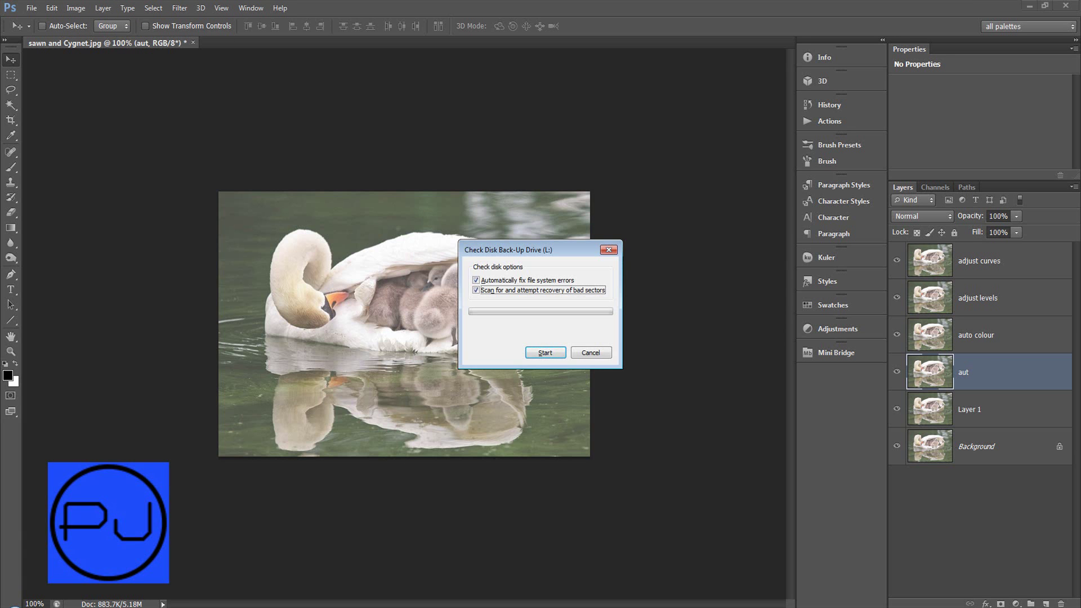
left_click(591, 352)
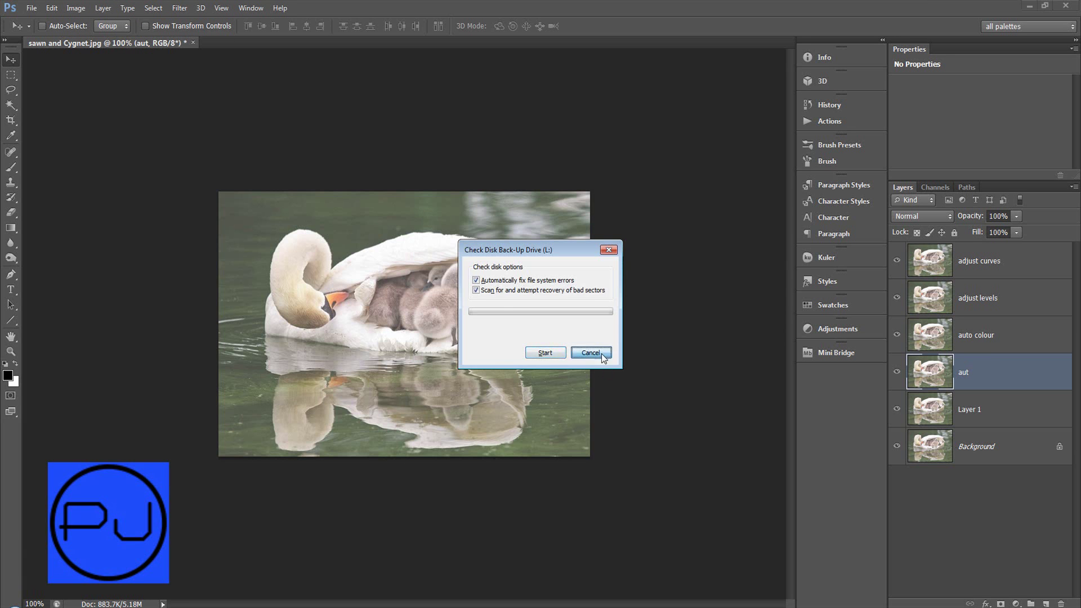
double_click(965, 374)
left_click(971, 372)
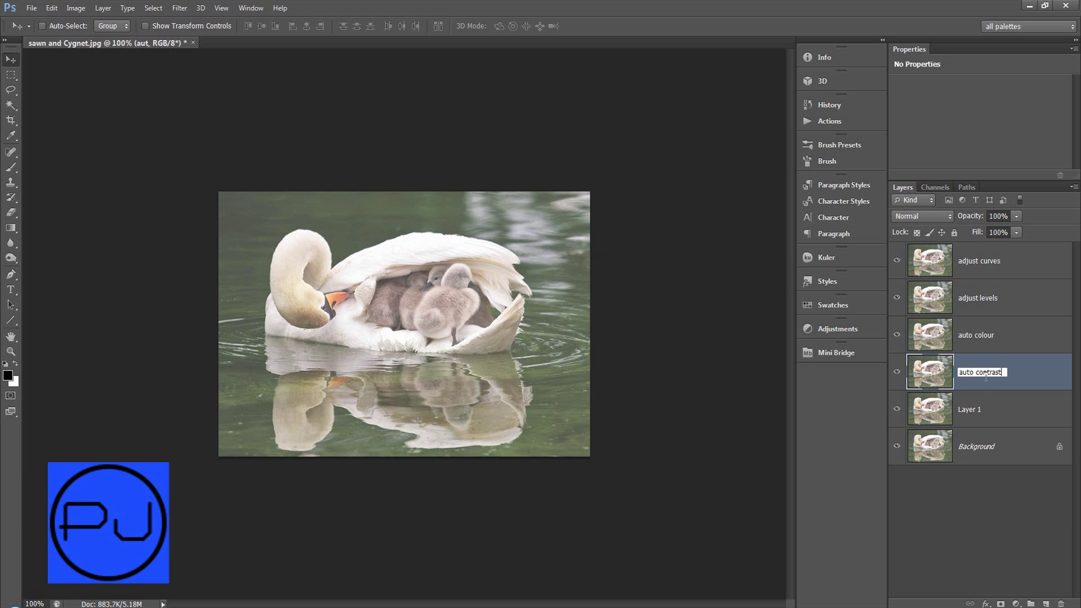
key("Return")
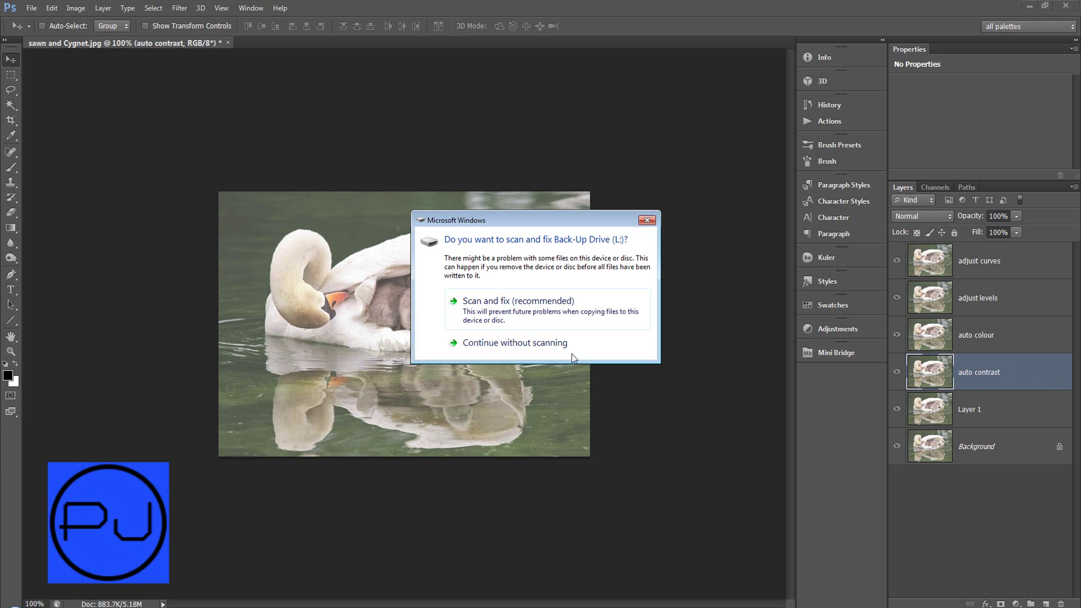
left_click(532, 348)
- Rename Layer 1 to 'auto tone'
left_click(1007, 423)
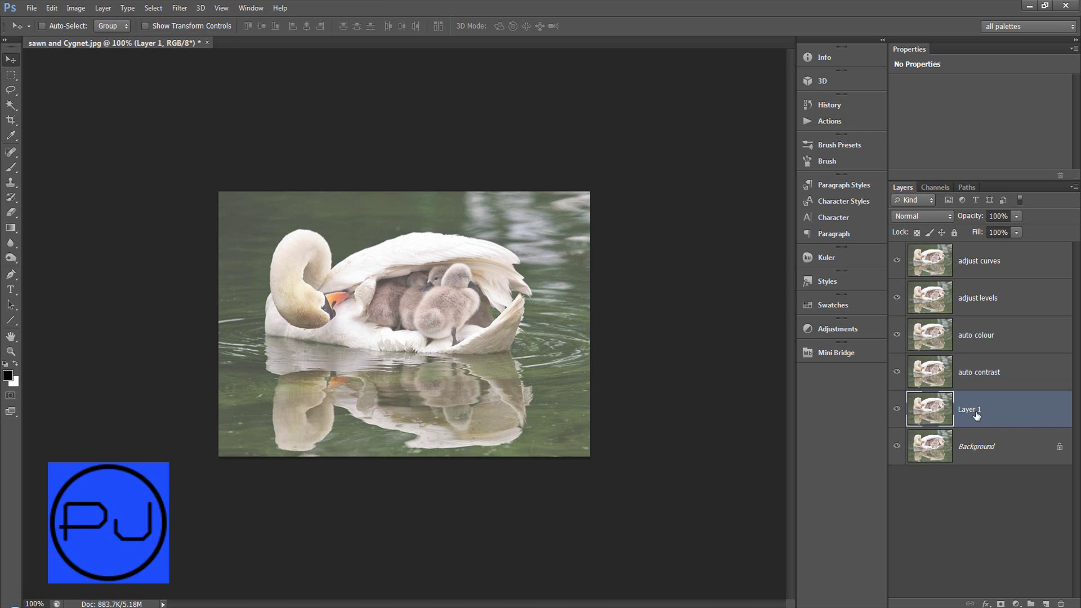
double_click(973, 411)
type("auto tone")
key("Return")
- Hide the upper layers, apply Image > Auto Tone to the auto tone layer, and compare
left_click_drag(897, 372, 895, 261)
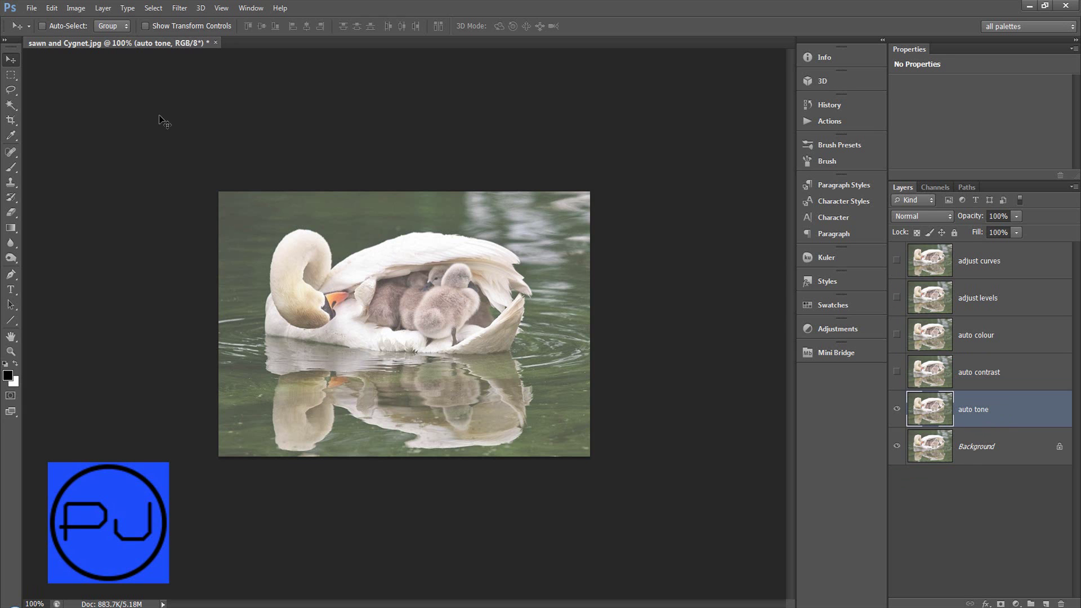
left_click(77, 9)
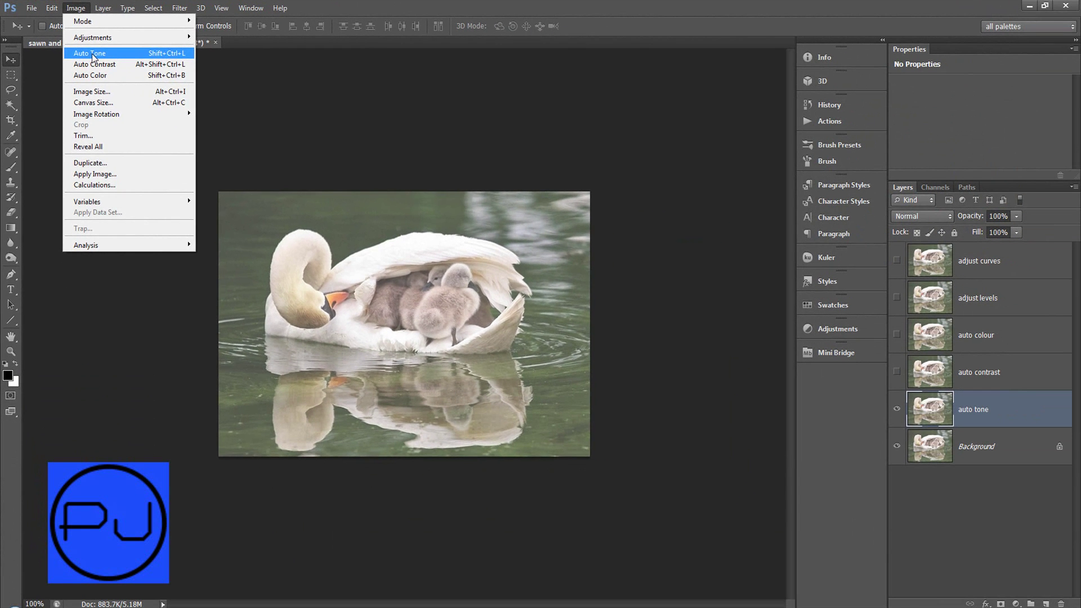
left_click(94, 57)
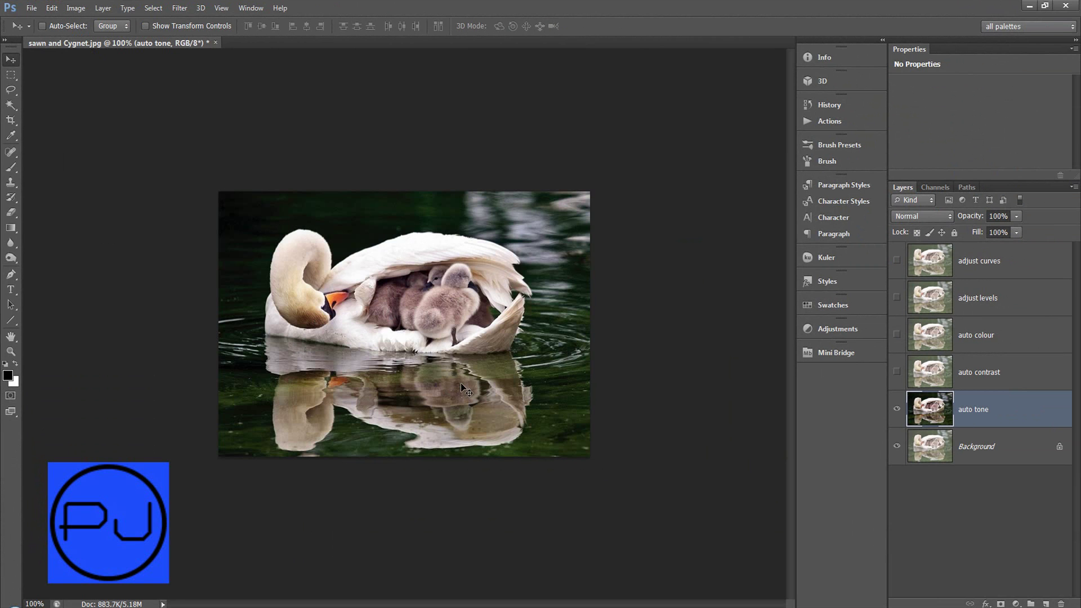
left_click(898, 407)
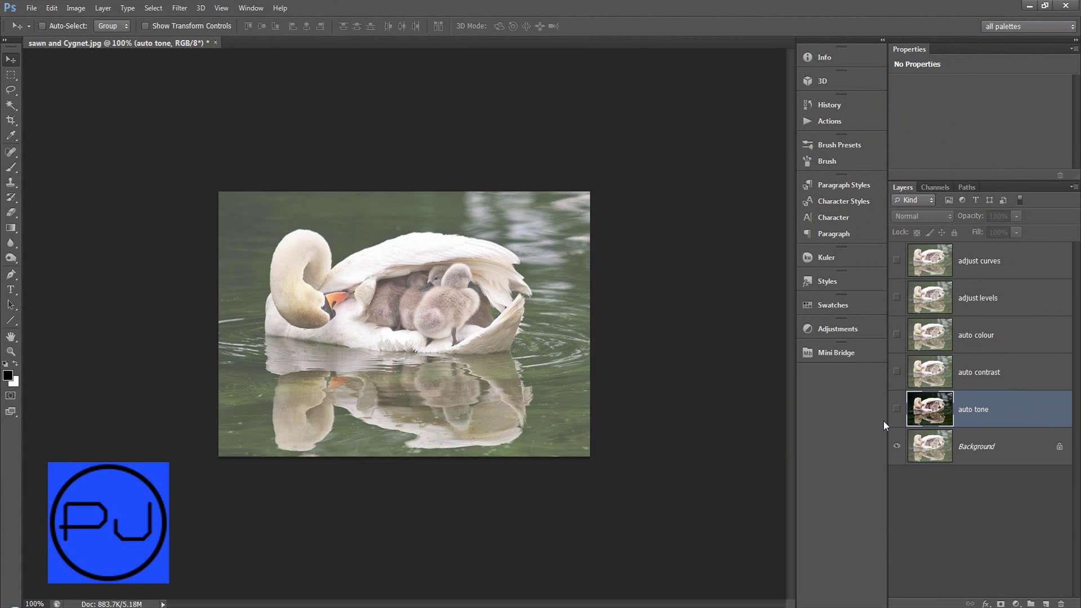
left_click(895, 410)
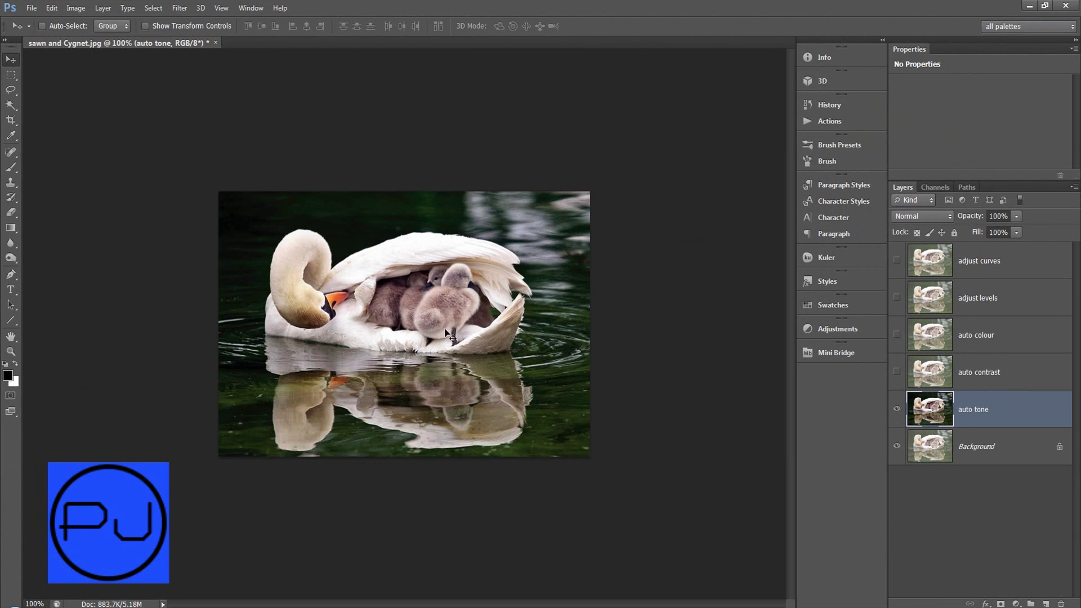
key("ctrl+0")
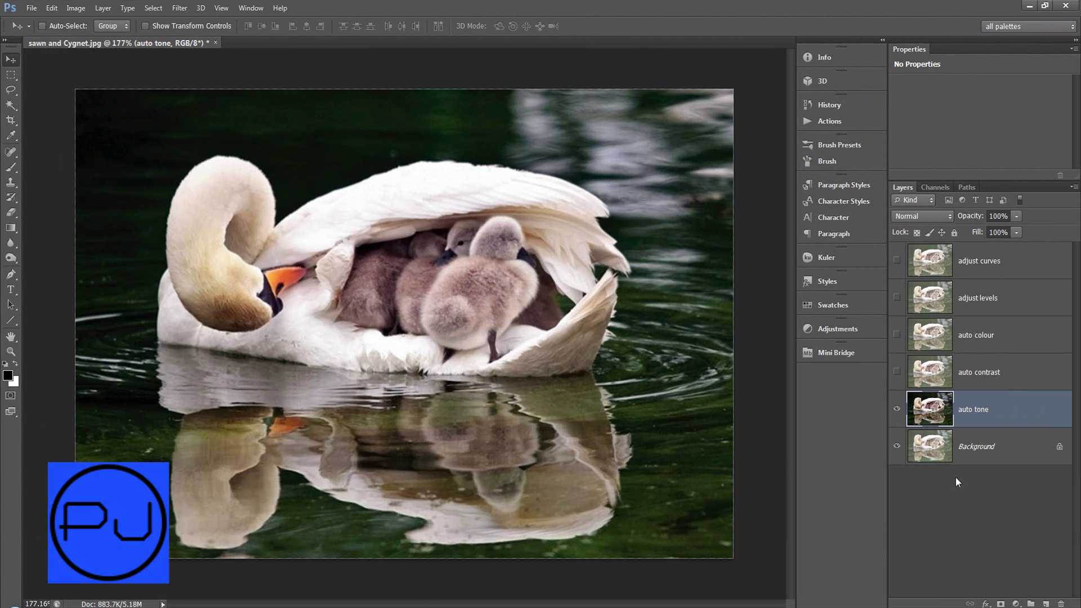
- Make the auto contrast layer visible and apply Image > Auto Contrast to it
left_click(921, 378)
left_click(896, 372)
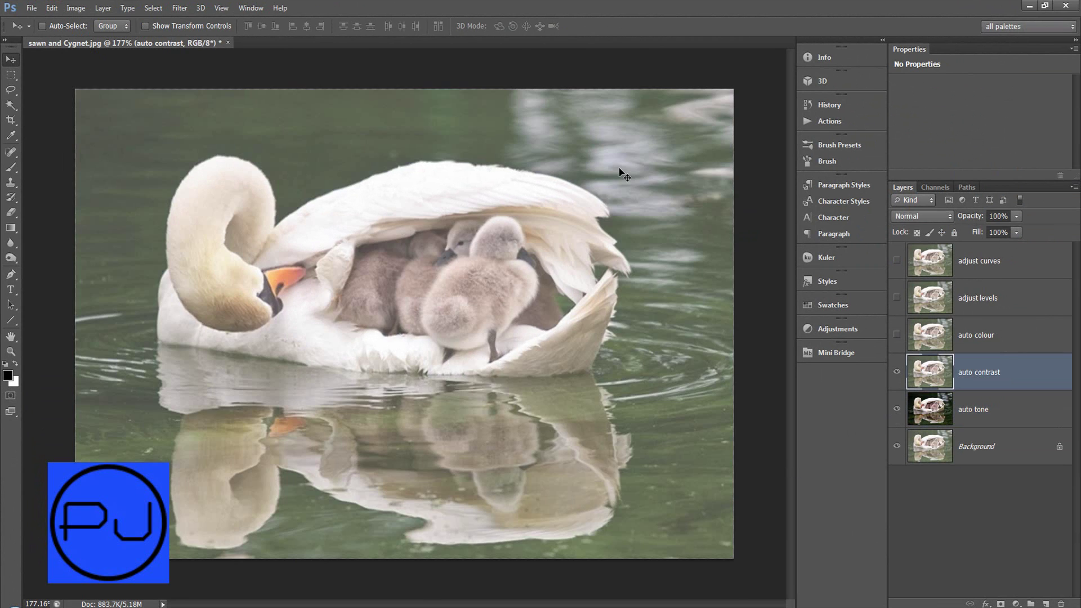
left_click(76, 9)
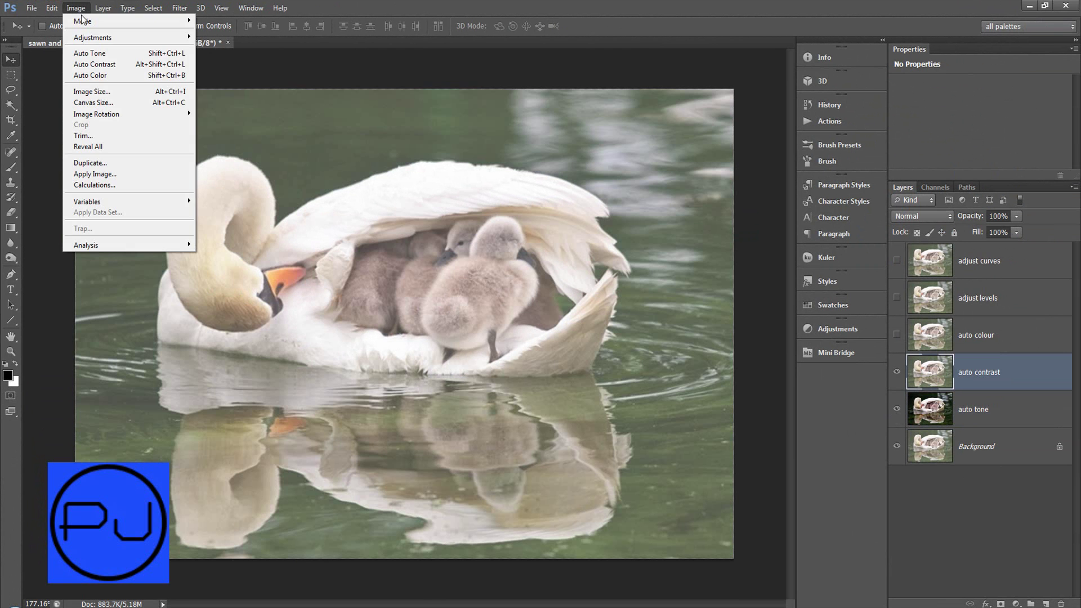
left_click(107, 64)
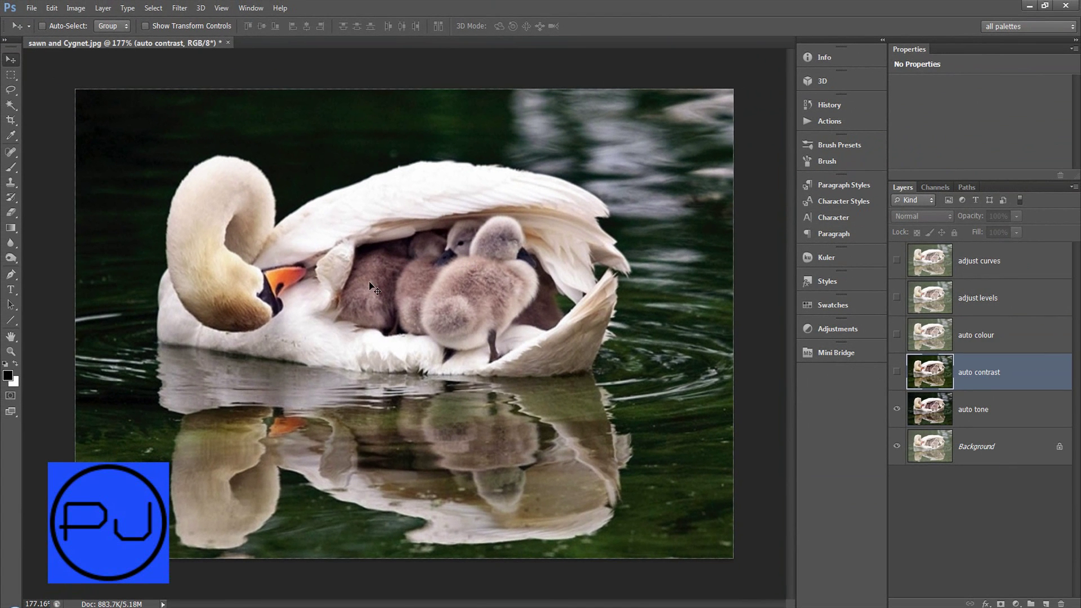
left_click(897, 372)
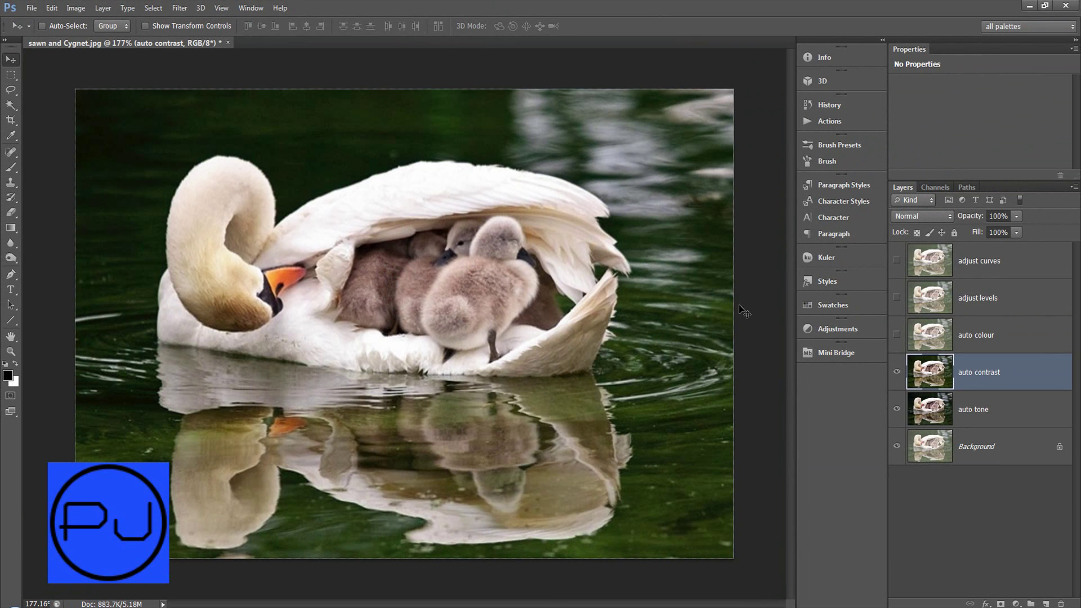
- Apply Image > Auto Color to the visible auto colour layer, then hide auto contrast
left_click(923, 333)
left_click(897, 334)
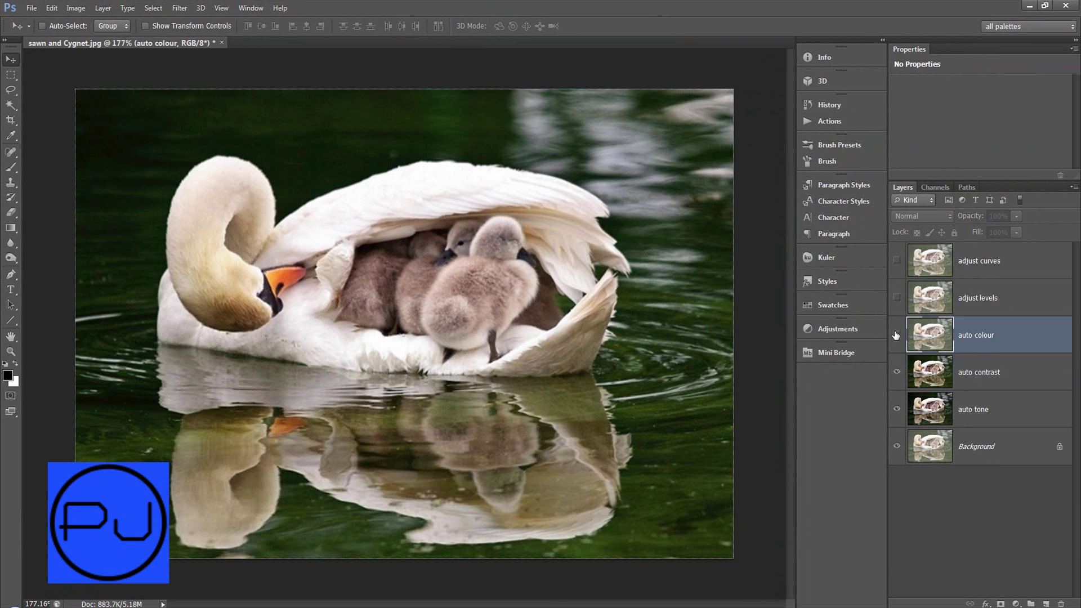
left_click(80, 9)
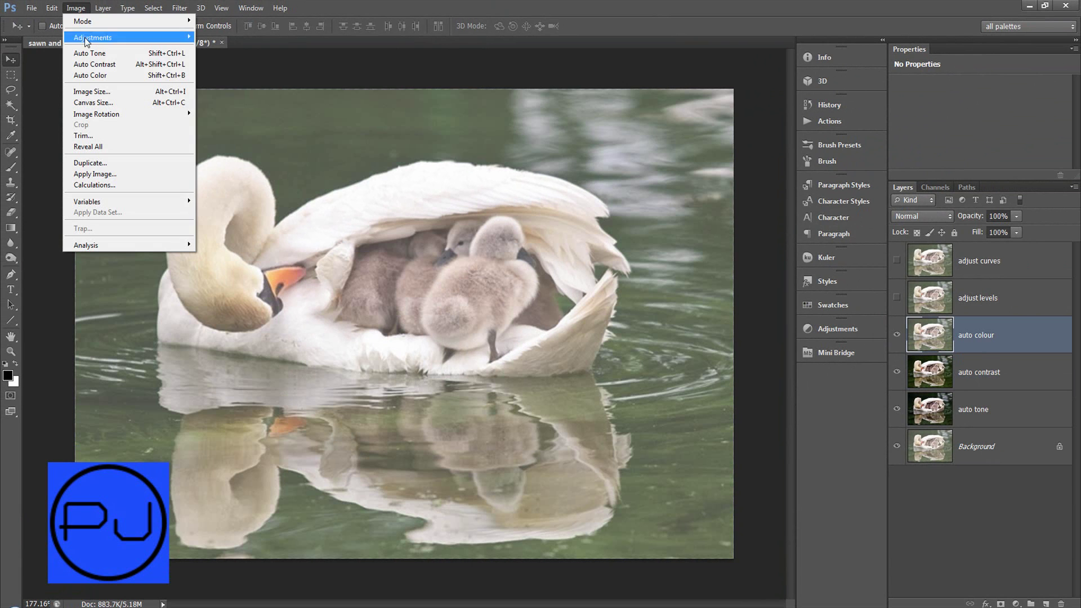
left_click(92, 76)
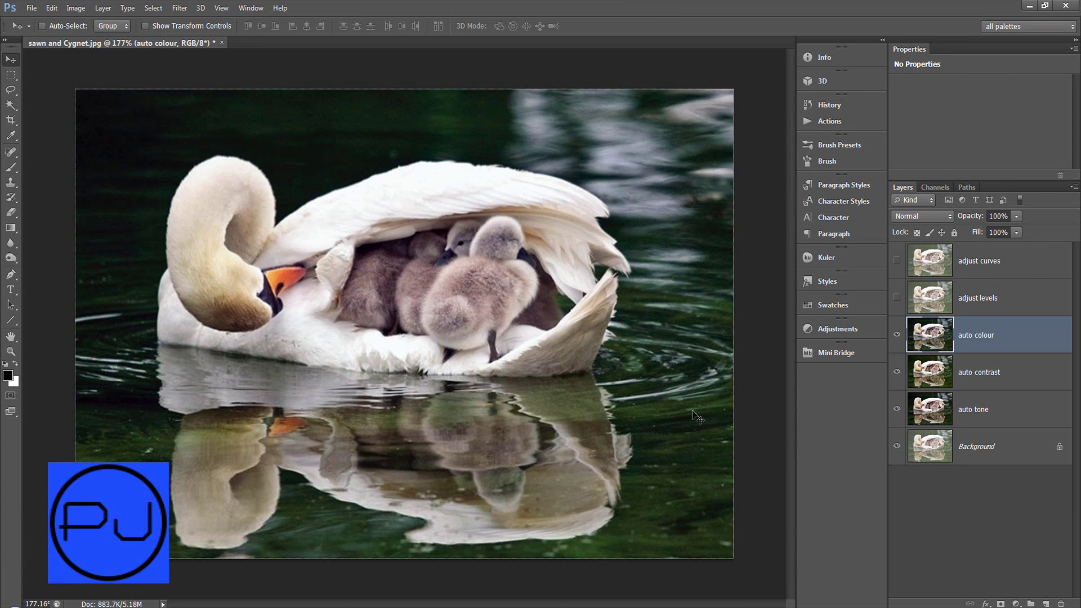
left_click(897, 369)
- Toggle the auto colour and auto contrast layers on and off to compare results
left_click(896, 337)
left_click(896, 338)
left_click(897, 337)
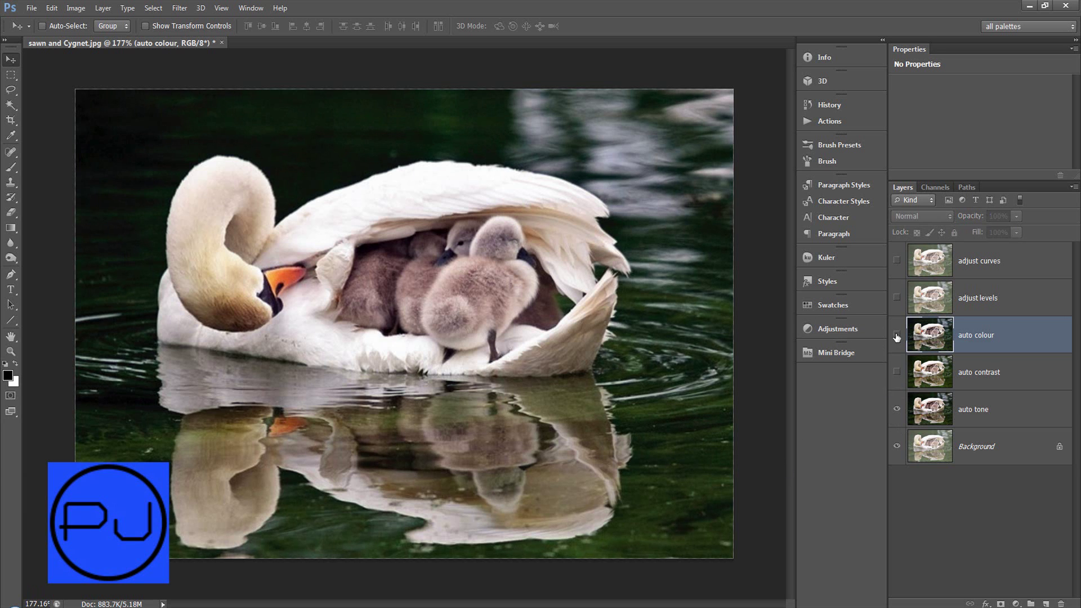
left_click(897, 338)
left_click(896, 337)
left_click(897, 338)
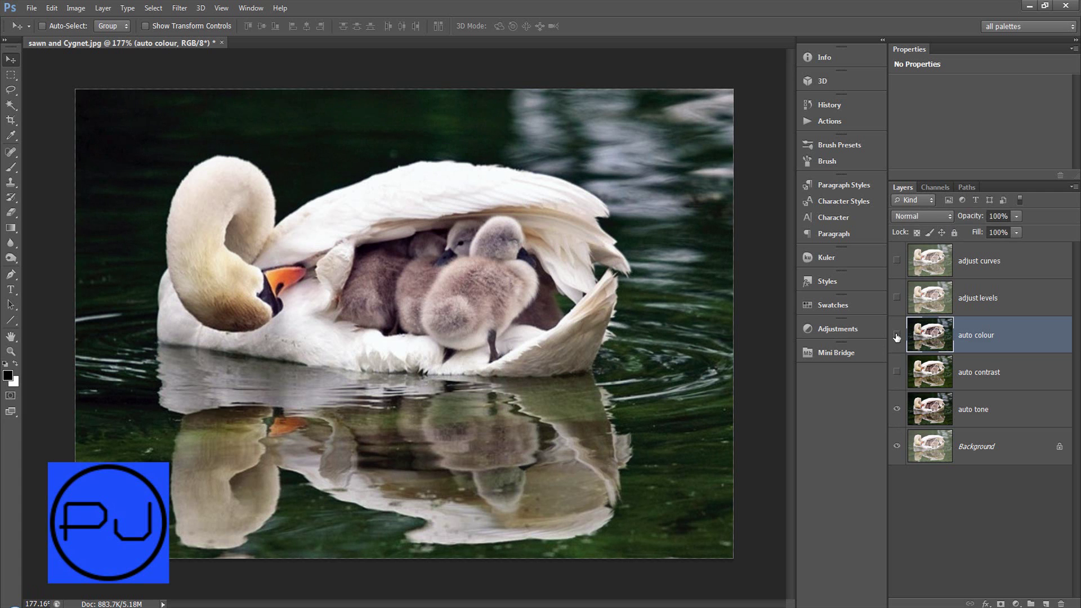
left_click(897, 337)
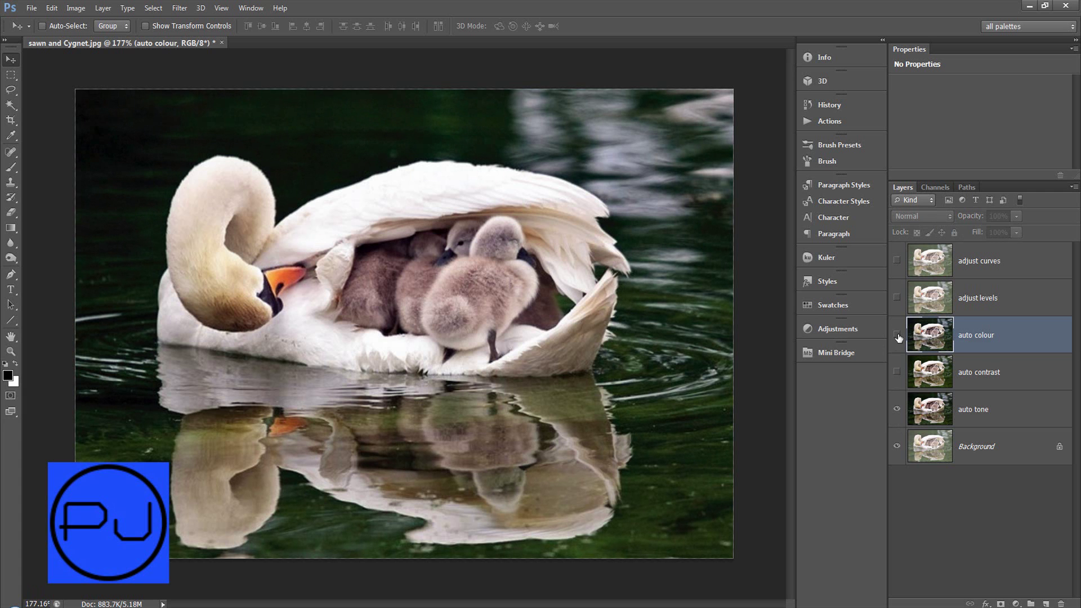
left_click(896, 337)
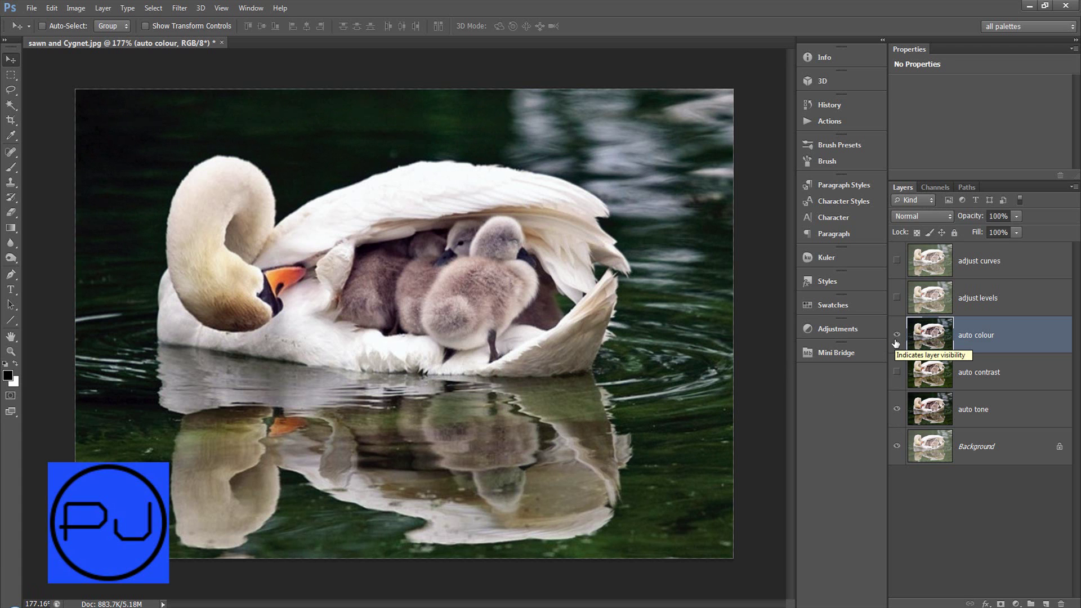
left_click(897, 372)
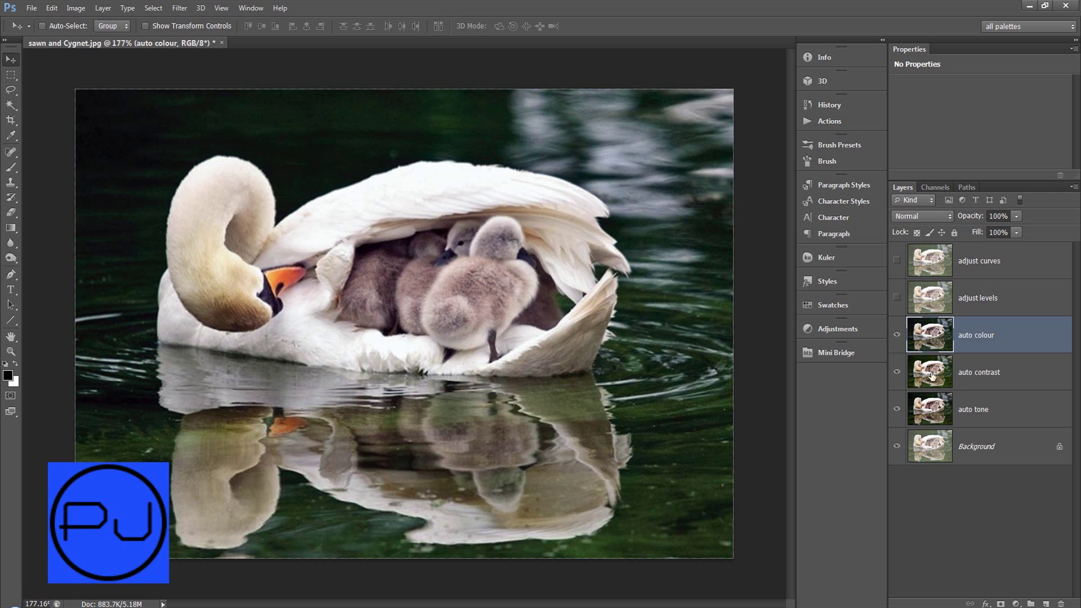
- Hide auto tone, auto contrast and auto colour, then select the adjust levels layer
mouse_move(897, 417)
left_mouse_down()
mouse_move(896, 334)
mouse_move(896, 409)
left_mouse_up()
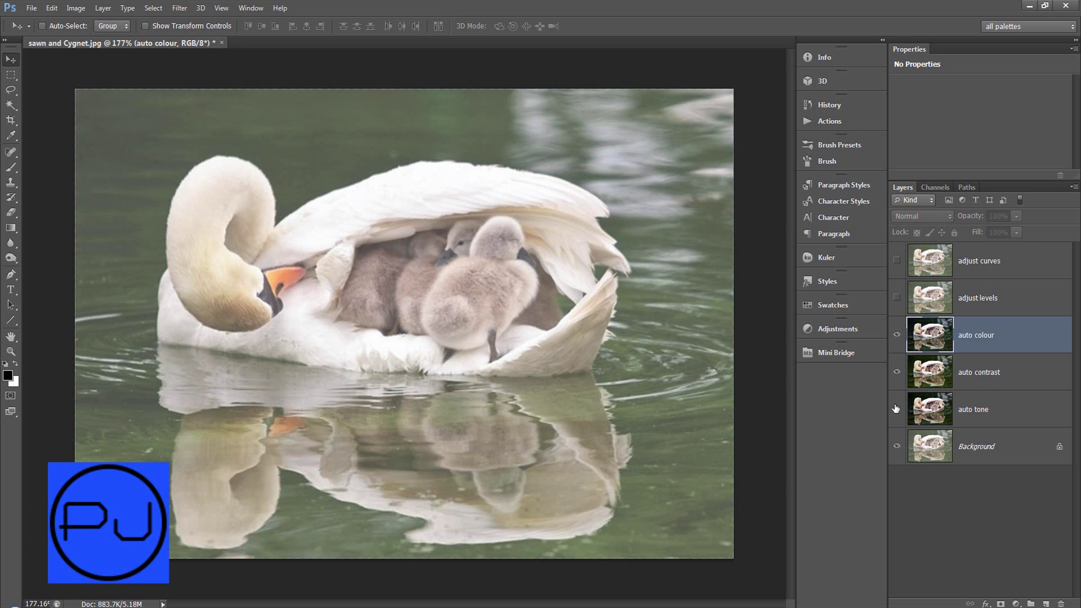
left_click_drag(897, 337, 897, 411)
left_click(911, 311)
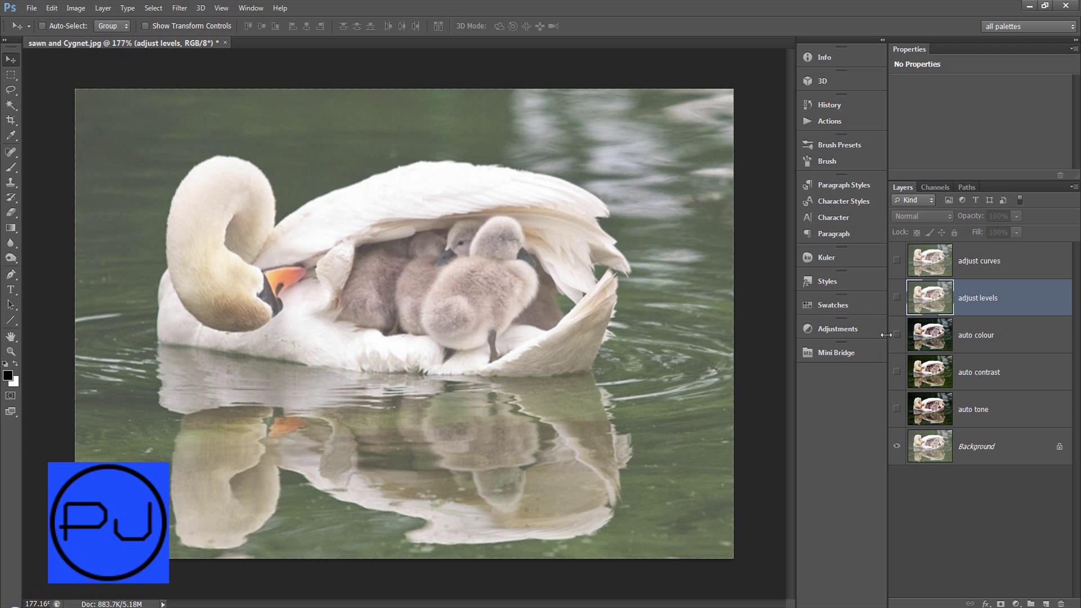
- Show the adjust levels layer and add a Levels 1 adjustment clipped to it with Use Previous Layer
left_click(897, 297)
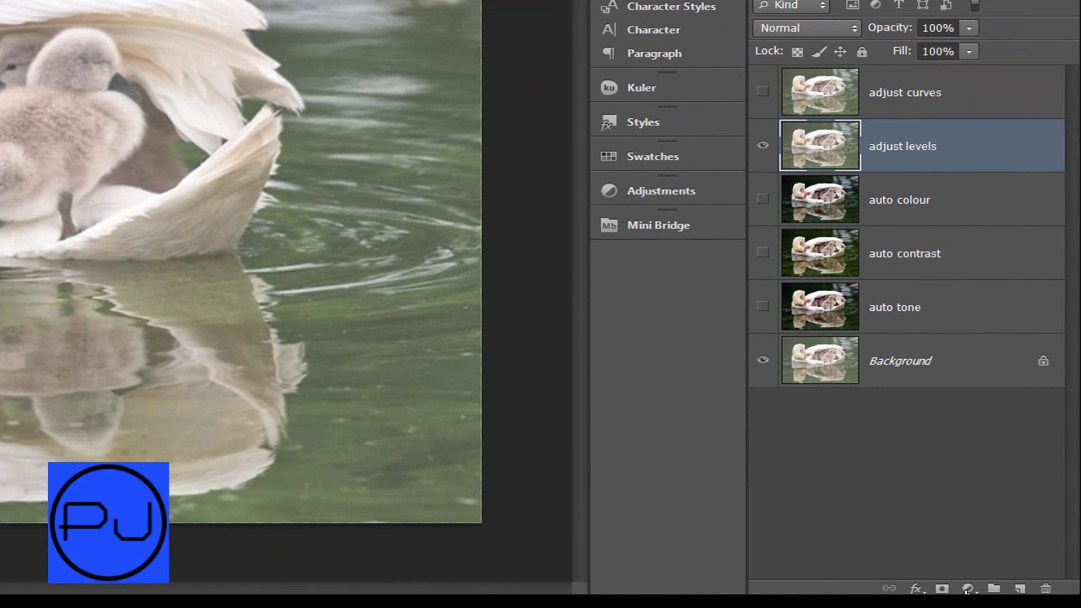
left_click(967, 589)
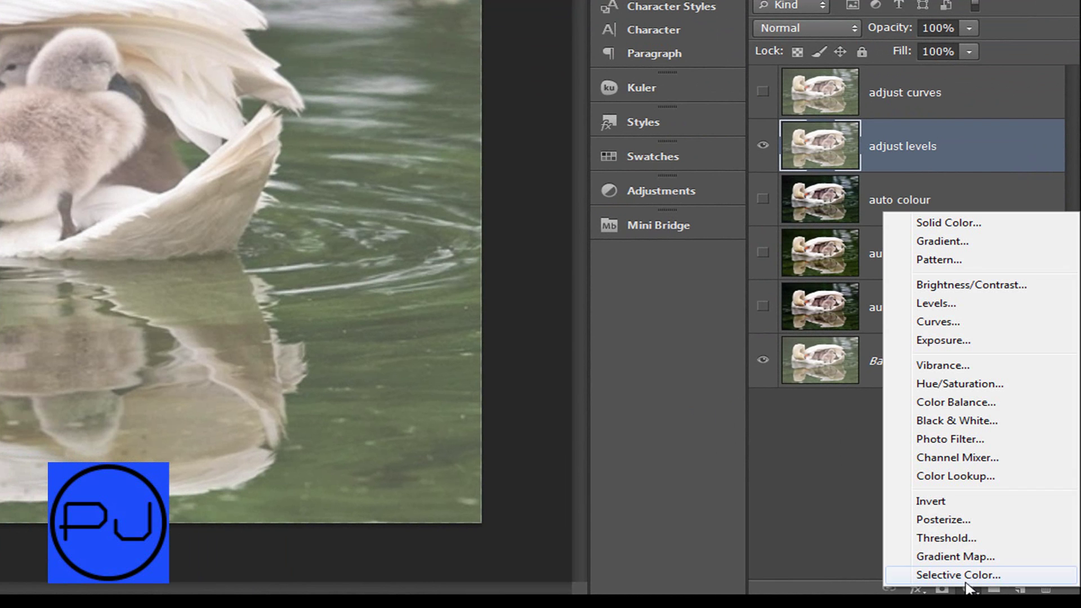
left_click(957, 308)
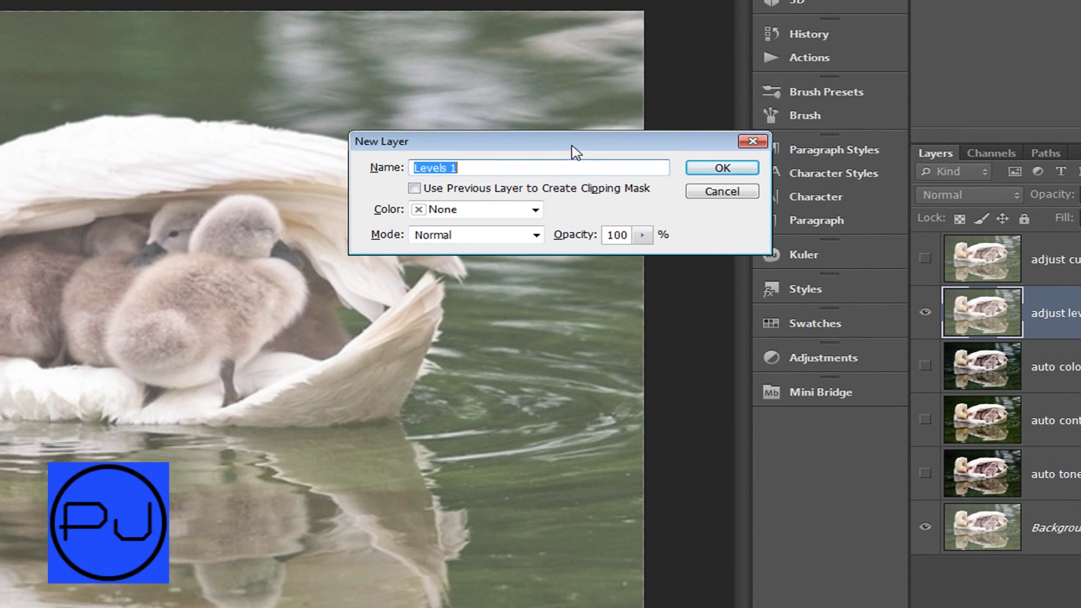
left_click_drag(410, 0, 370, 0)
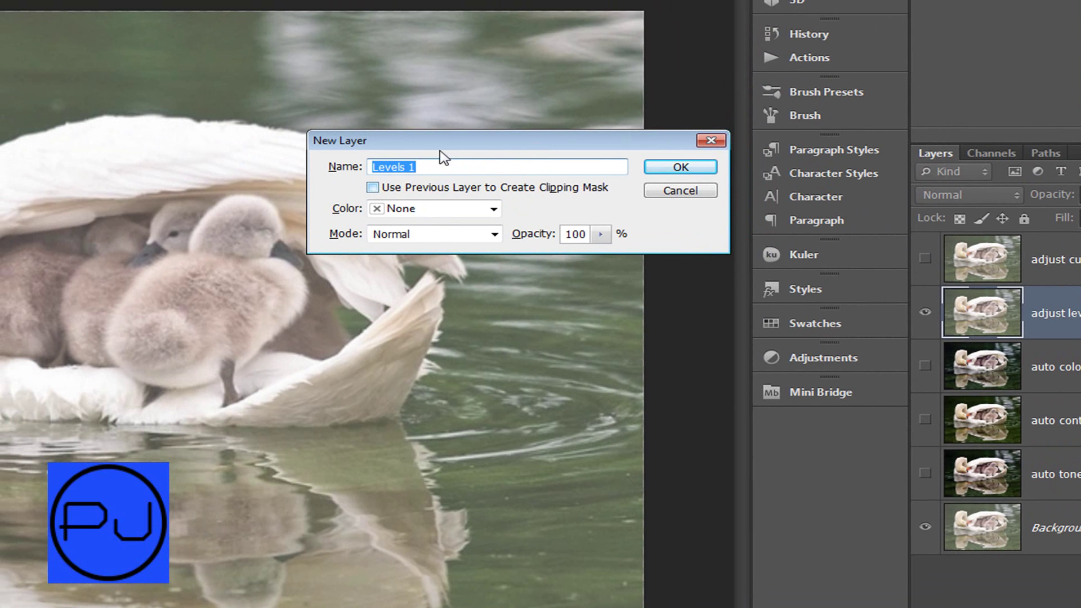
left_click(373, 187)
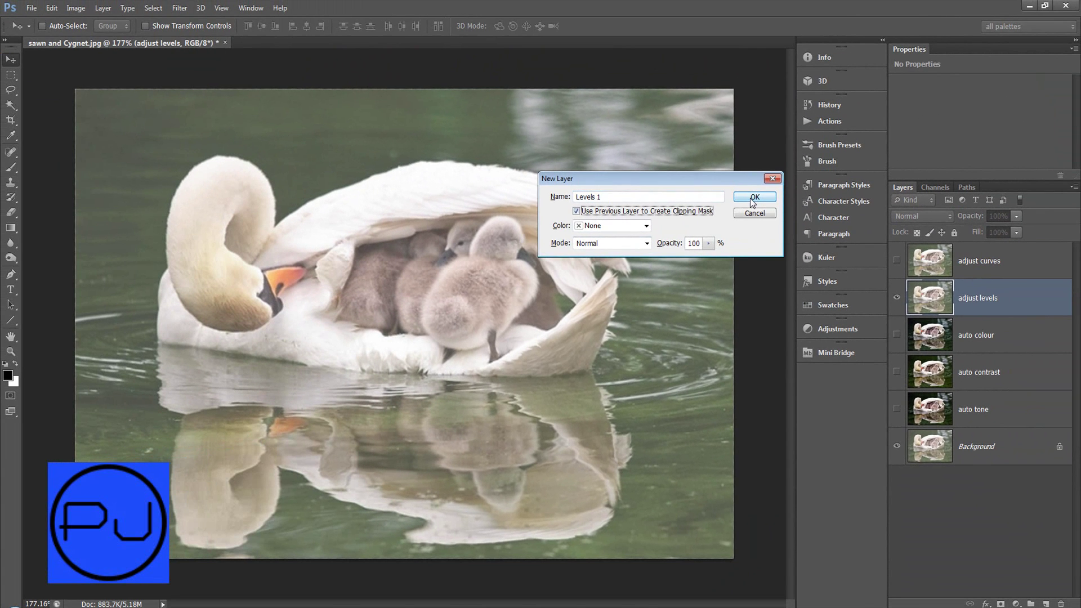
left_click(753, 198)
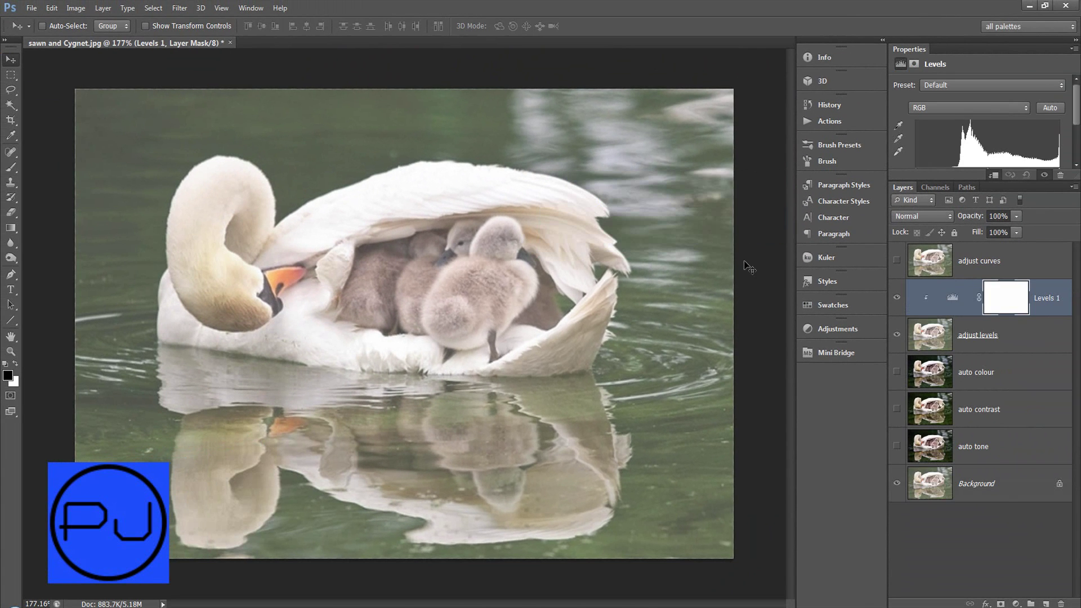
left_click(974, 316, "alt")
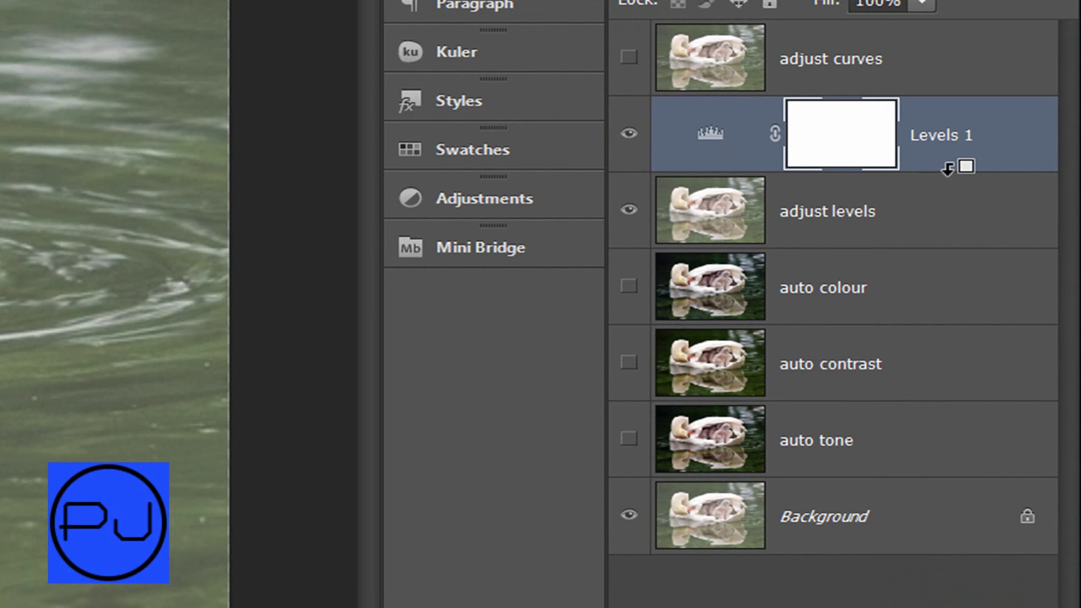
left_click(948, 168, "alt")
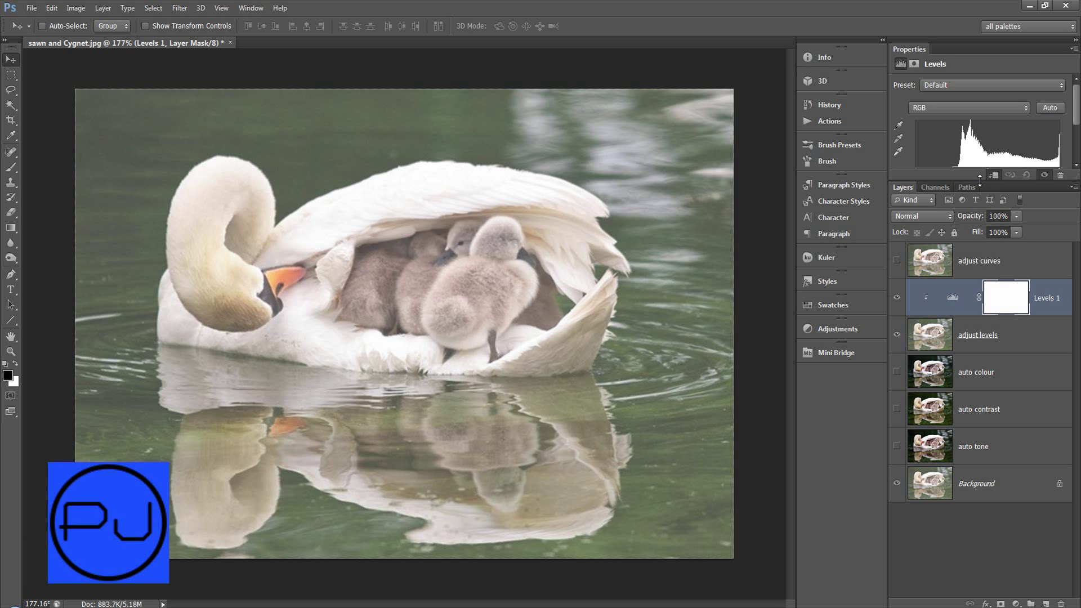
- Enlarge the Levels properties, preview Auto, then reset to input 0, 1.00, 255 and output 0–255
left_click_drag(980, 180, 993, 275)
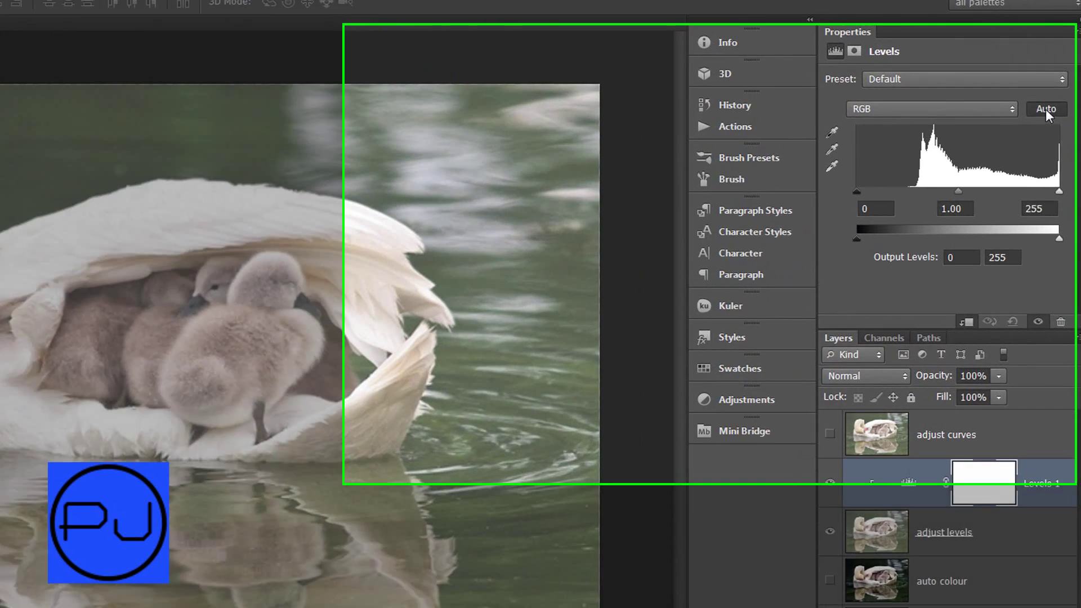
left_click(1051, 108)
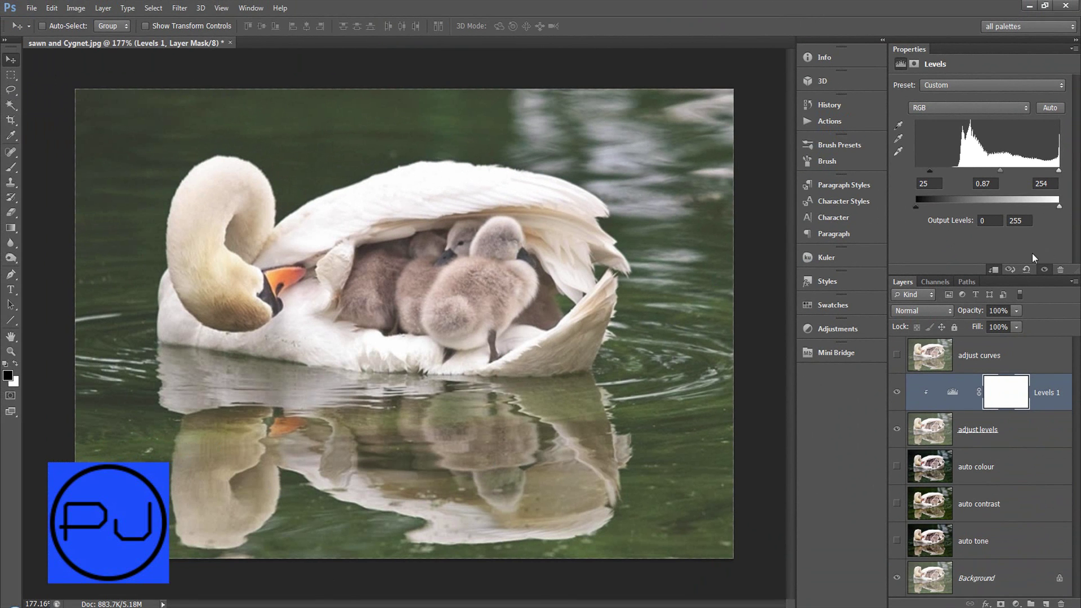
left_click(1026, 269)
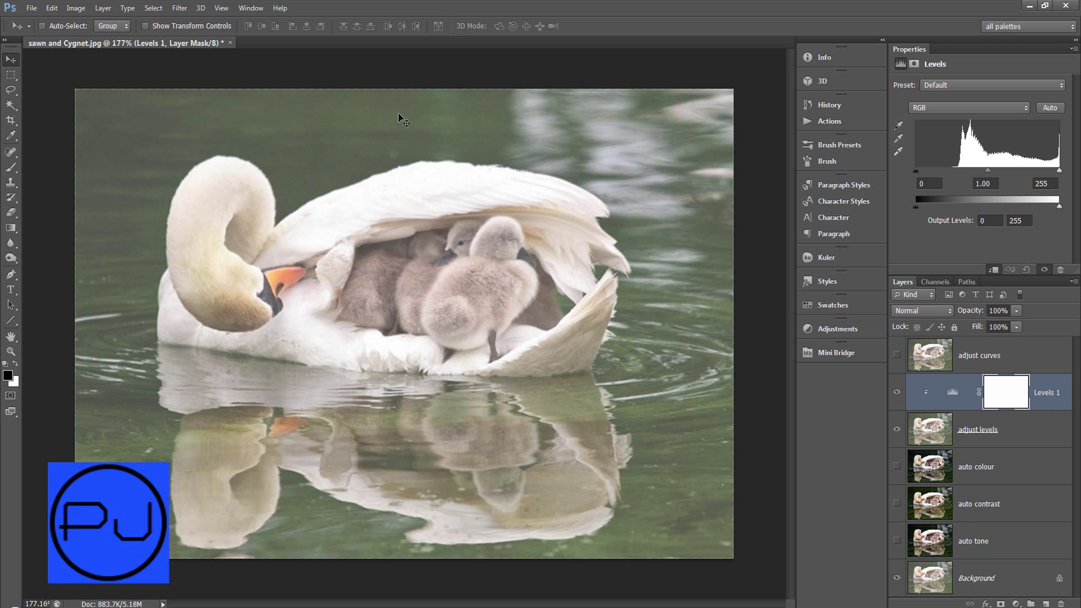
left_click(76, 8)
mouse_move(109, 44)
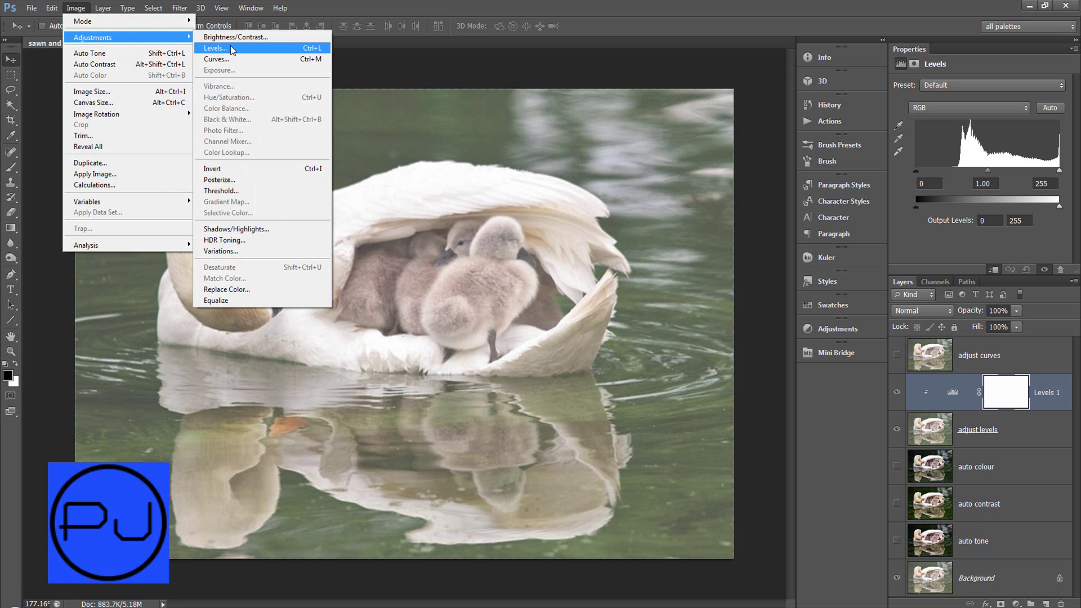
left_click(215, 48)
key("alt")
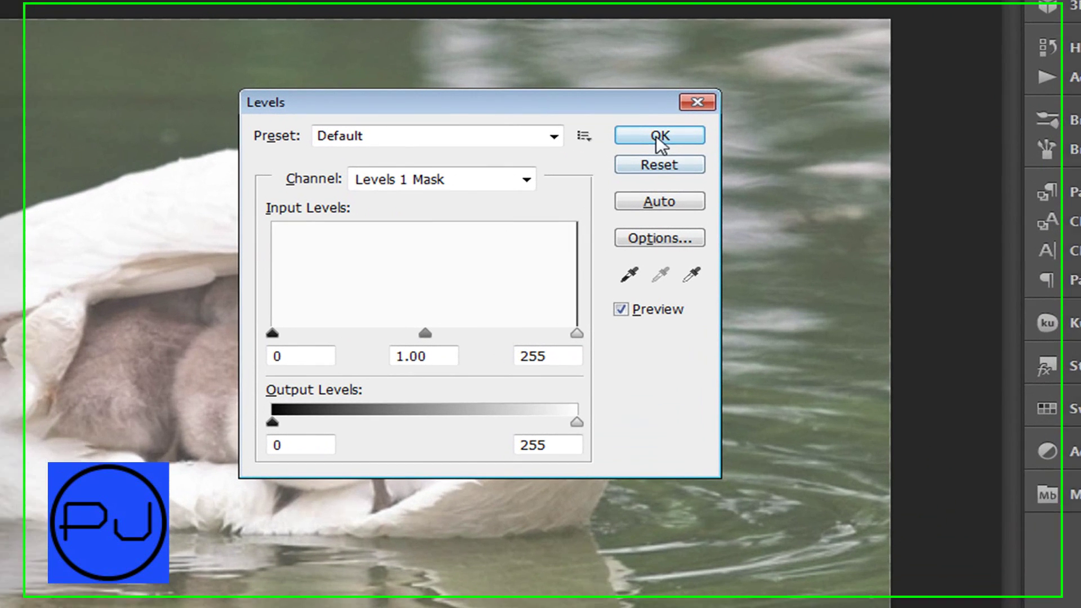
key("alt")
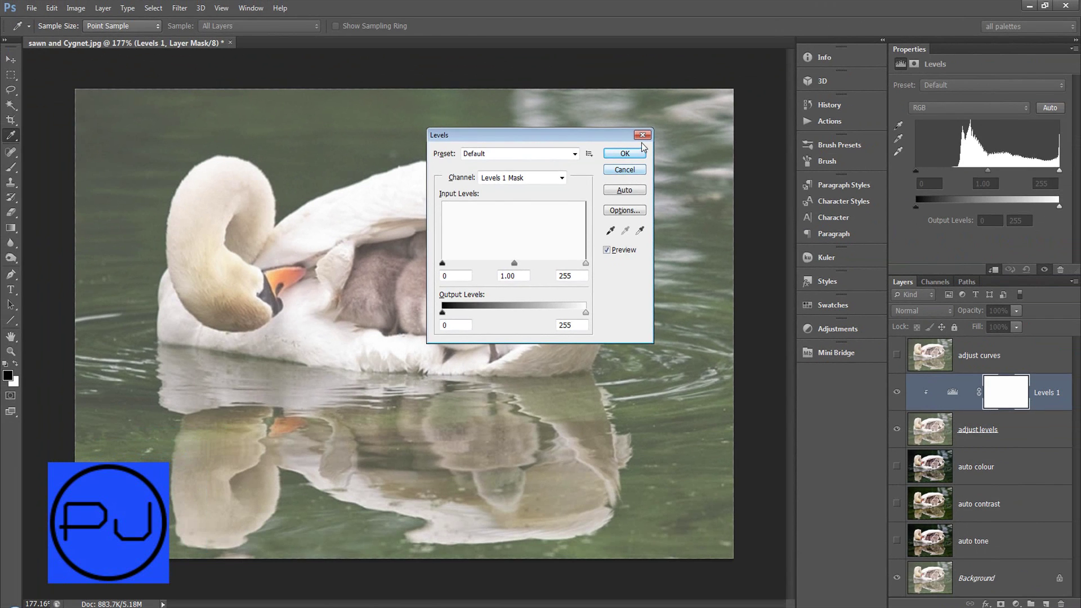
left_click(654, 137)
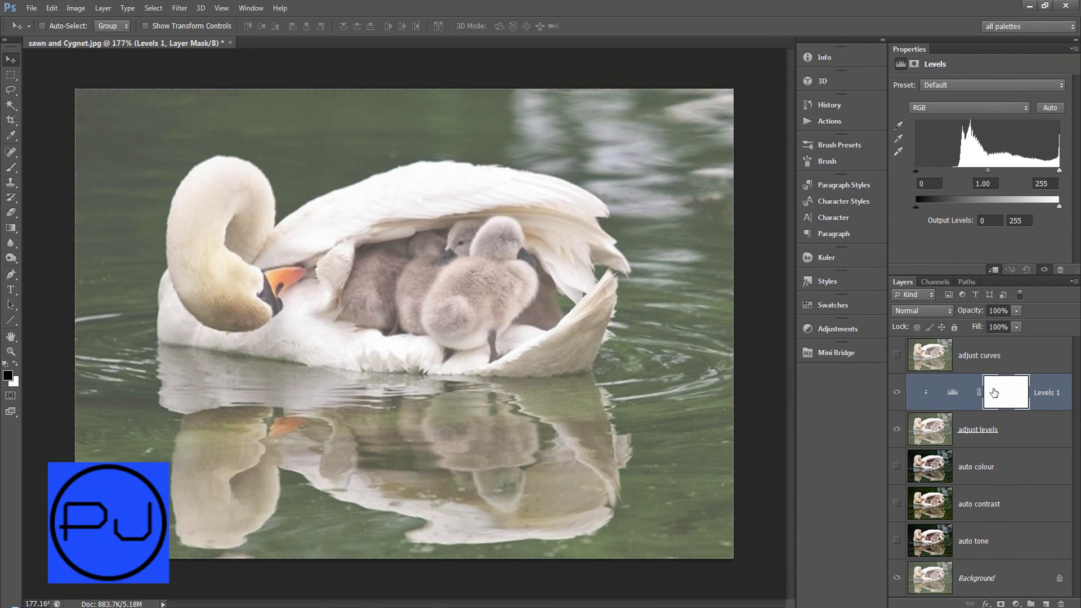
- Open Levels 1's Auto Color Correction Options and try Enhance Monochromatic, Enhance Per Channel and Find Dark & Light Colors
left_click(1062, 111, "alt")
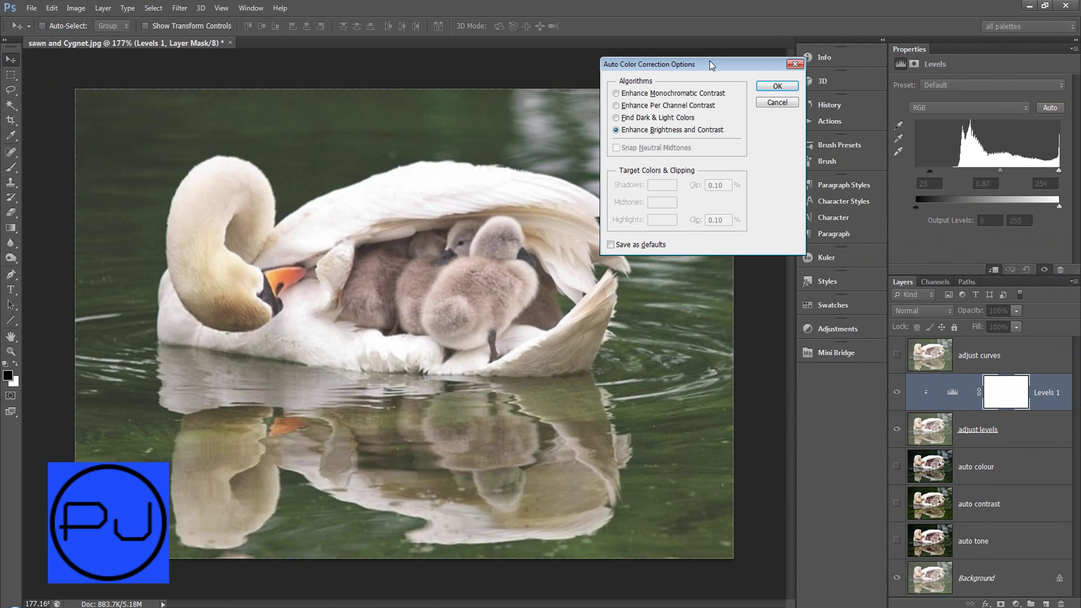
left_click_drag(712, 66, 709, 32)
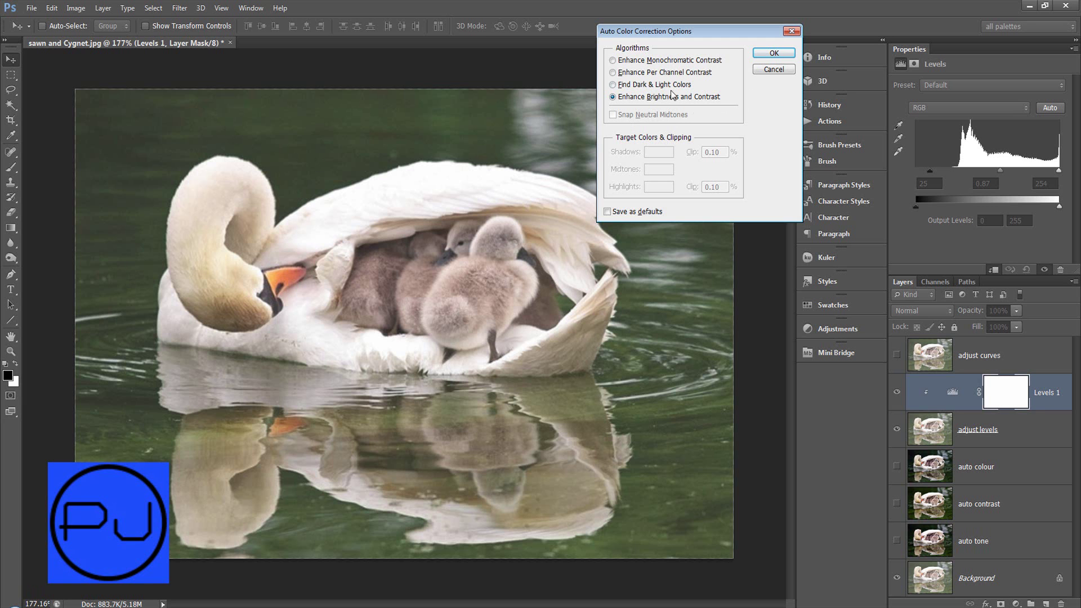
left_click(613, 61)
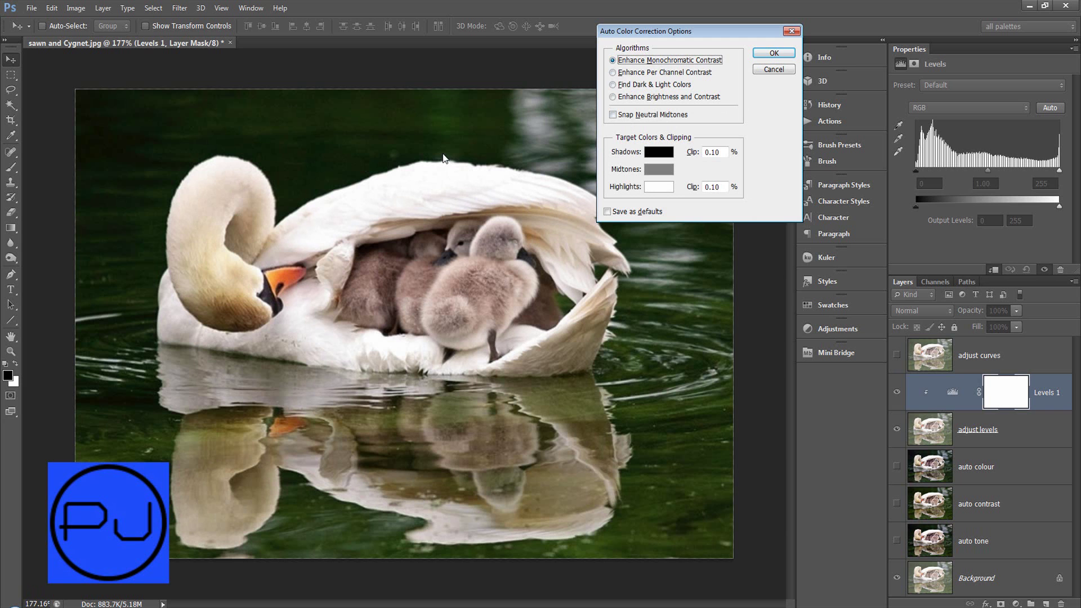
left_click(612, 73)
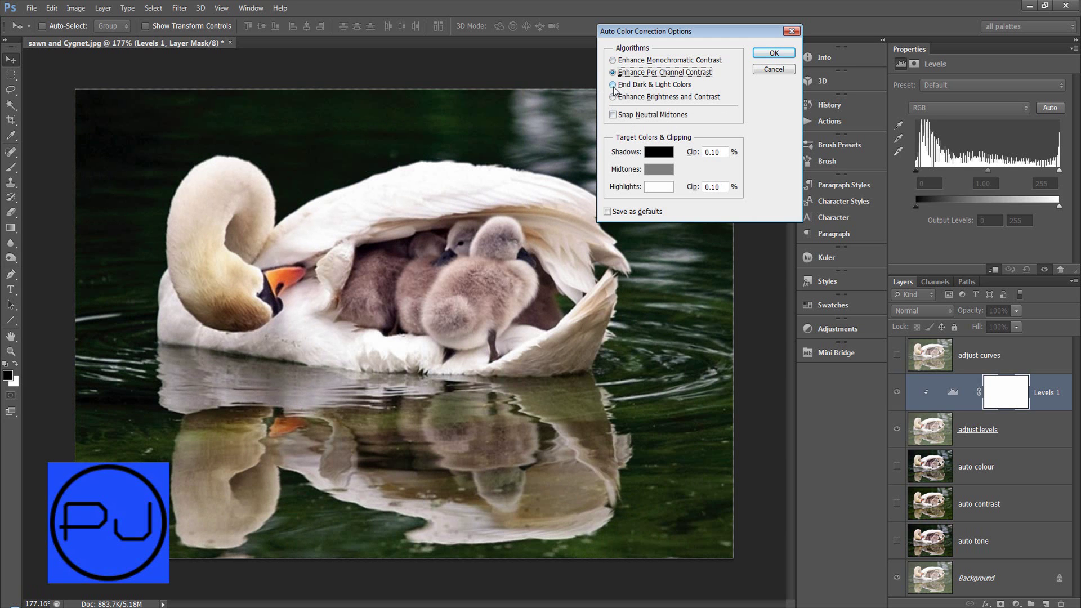
left_click(613, 84)
left_click(612, 61)
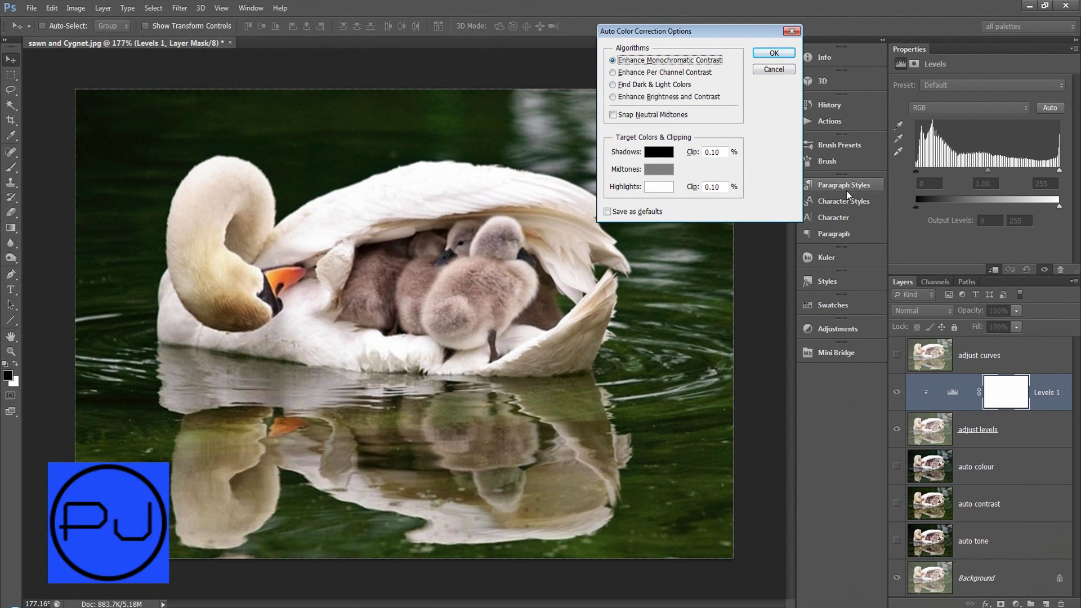
- Settle on Enhance Monochromatic Contrast, accept it, and select the Levels 1 layer mask
left_click(77, 8)
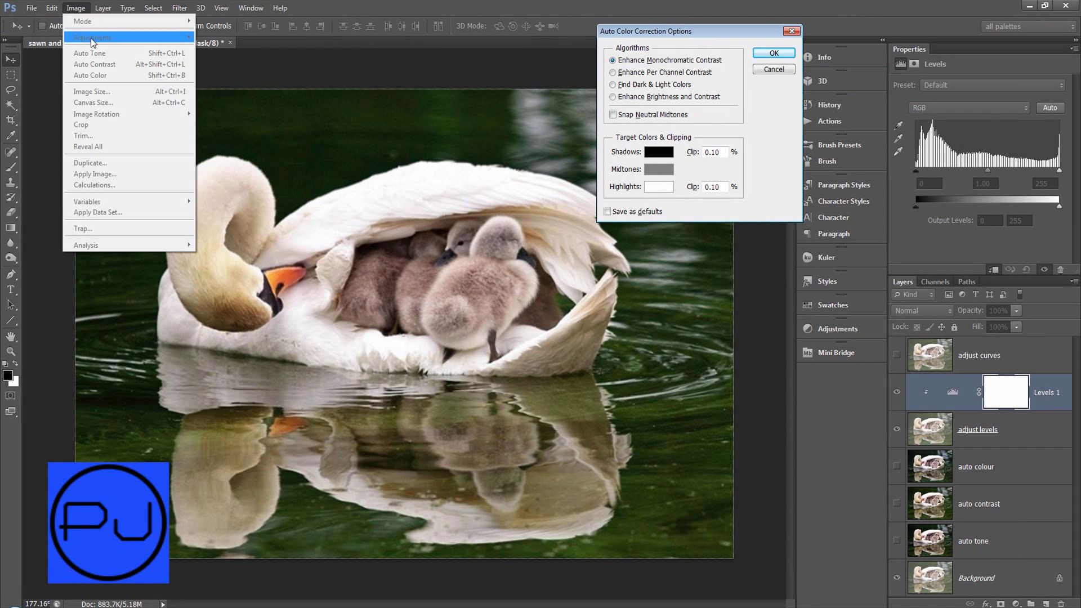
left_click(77, 9)
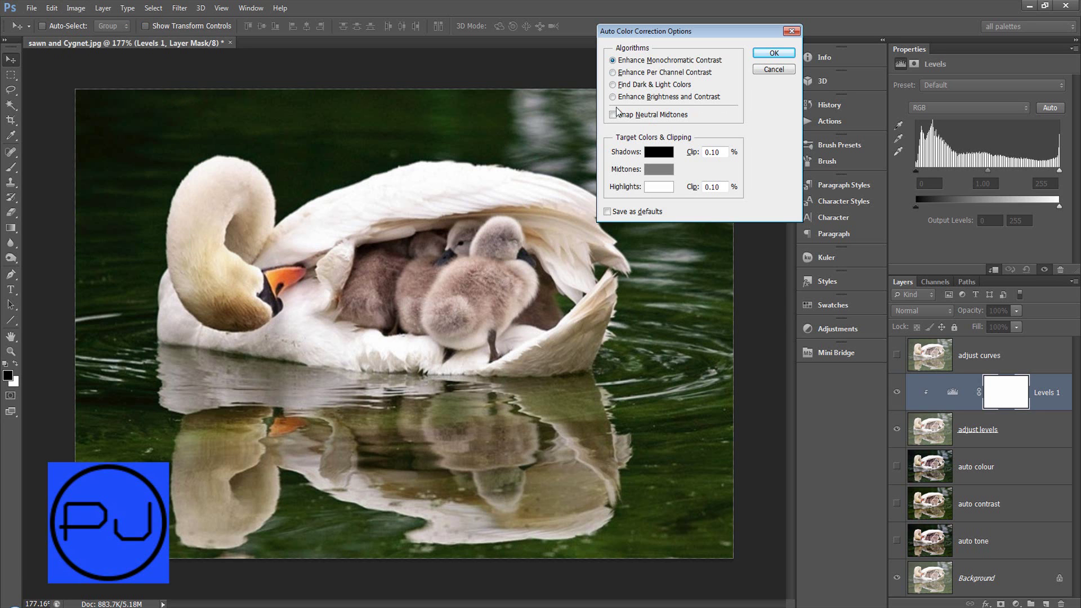
left_click(622, 73)
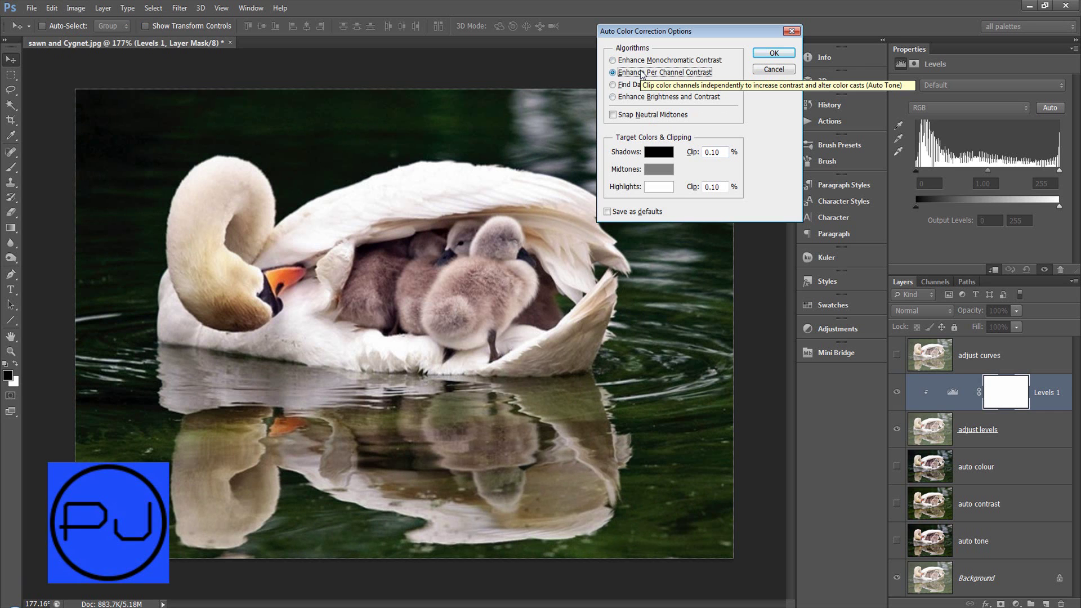
left_click(642, 60)
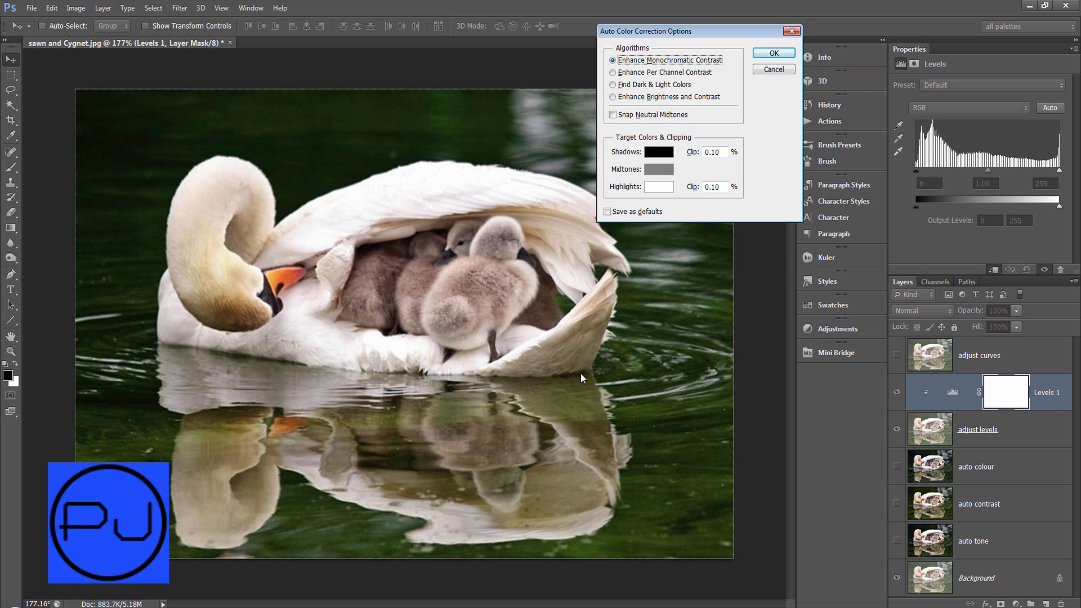
left_click(772, 54)
left_click(1000, 402)
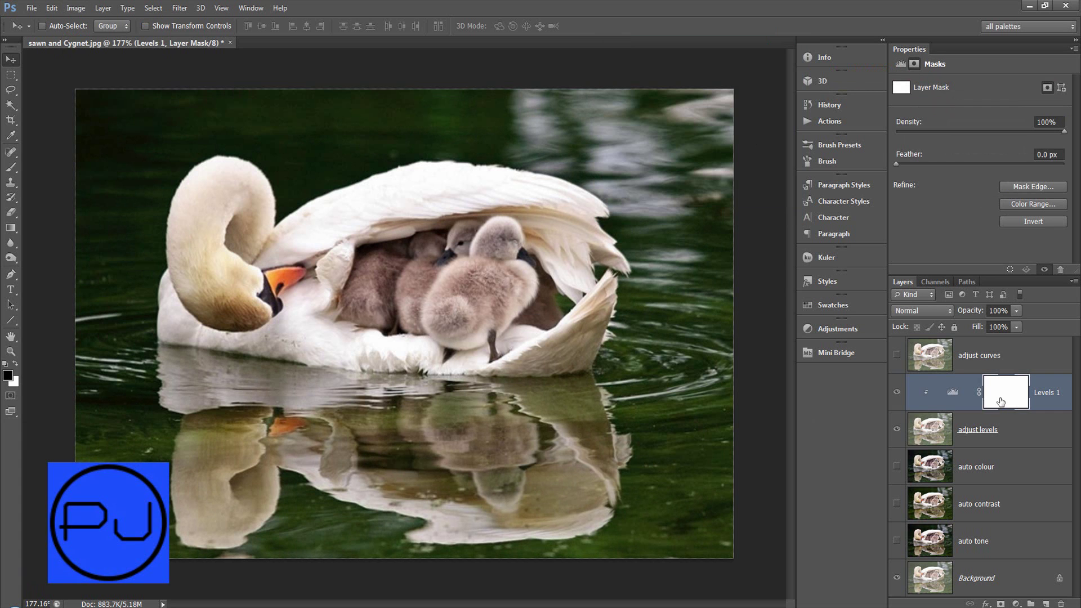
- Brush the Levels 1 mask, finishing in white over the dark spots along the wing edge
left_click(13, 166)
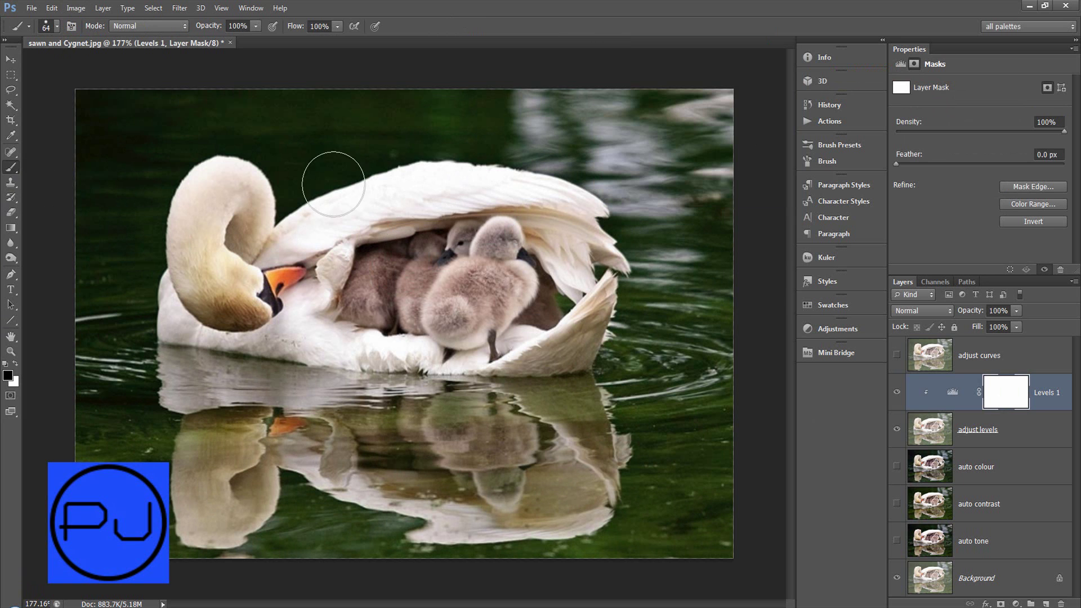
mouse_move(333, 184)
left_mouse_down()
mouse_move(229, 192)
mouse_move(262, 154)
mouse_move(225, 130)
left_mouse_up()
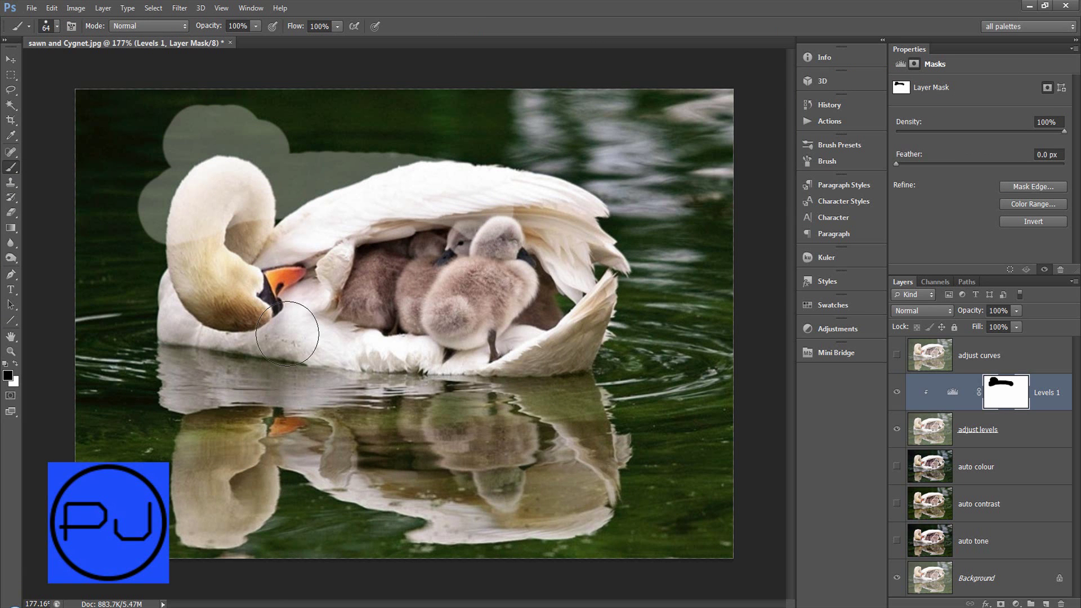
key("alt")
left_click(16, 364)
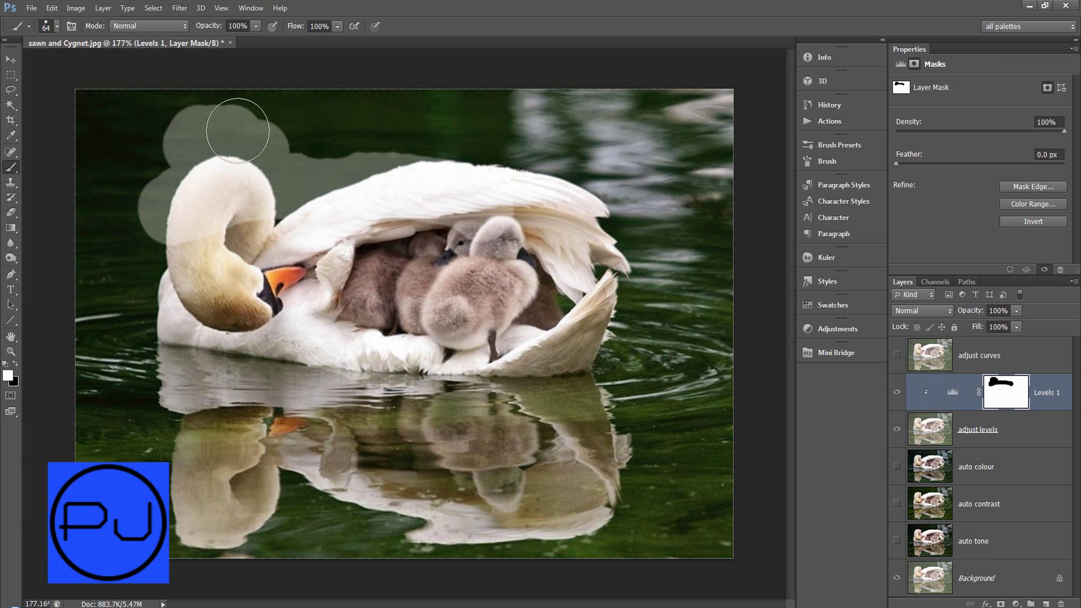
mouse_move(234, 121)
left_mouse_down()
mouse_move(113, 174)
mouse_move(222, 160)
mouse_move(157, 174)
mouse_move(526, 180)
left_mouse_up()
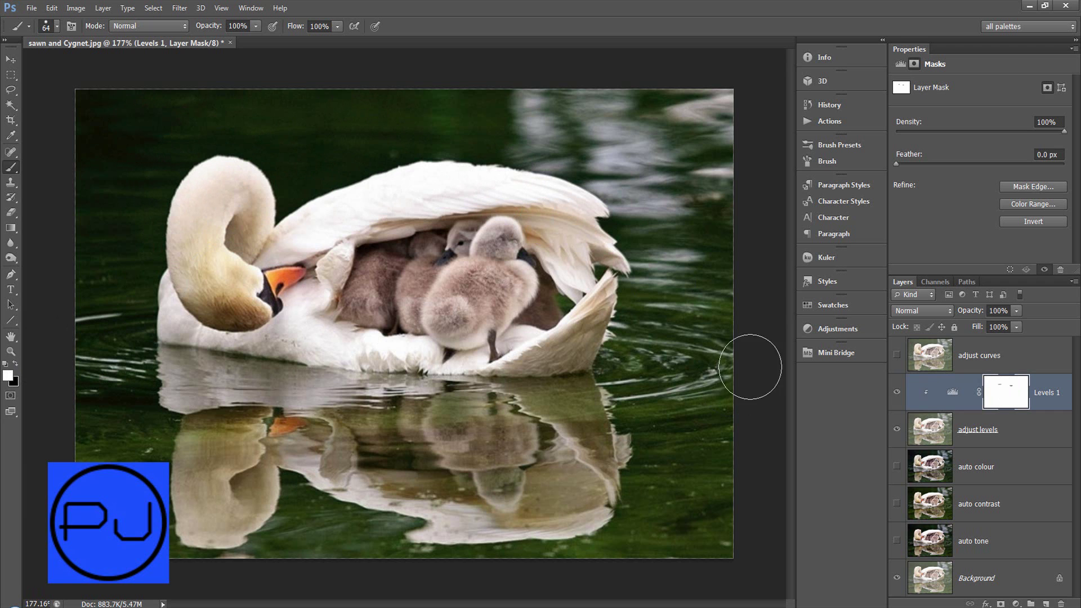
mouse_move(595, 208)
left_mouse_down()
mouse_move(541, 243)
mouse_move(574, 259)
left_mouse_up()
- Compare Levels 1 at reduced opacity, check its blend modes unchanged, and bring up the Image menu
left_click_drag(972, 309, 1036, 310)
left_click(928, 312)
left_click(927, 312)
left_click(624, 342)
left_click(75, 8)
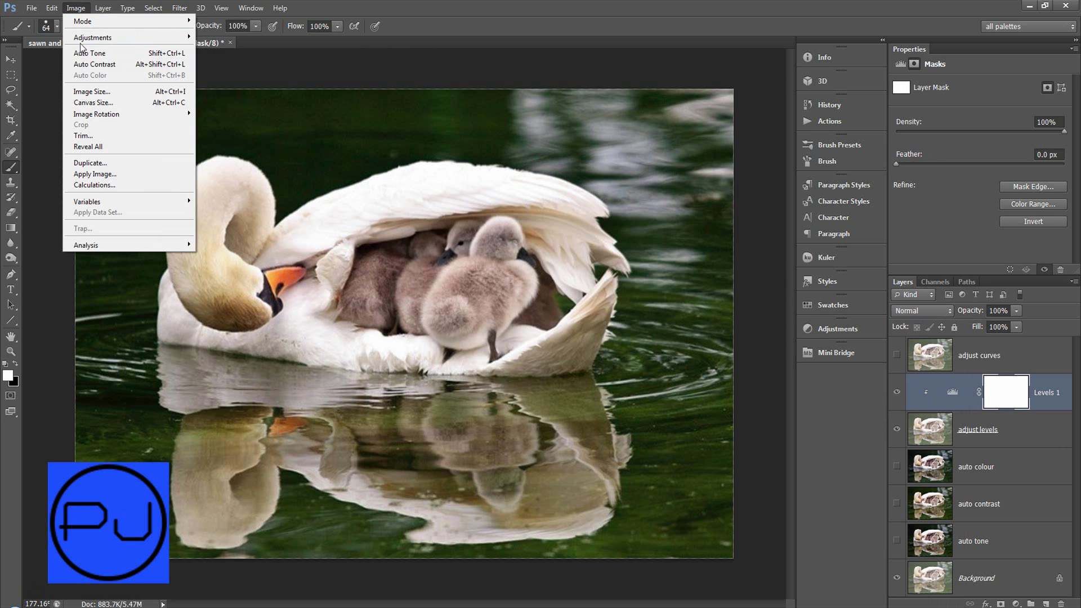
- Dismiss the Image menu, hide Levels 1 and adjust levels, and show and select adjust curves
key("Escape")
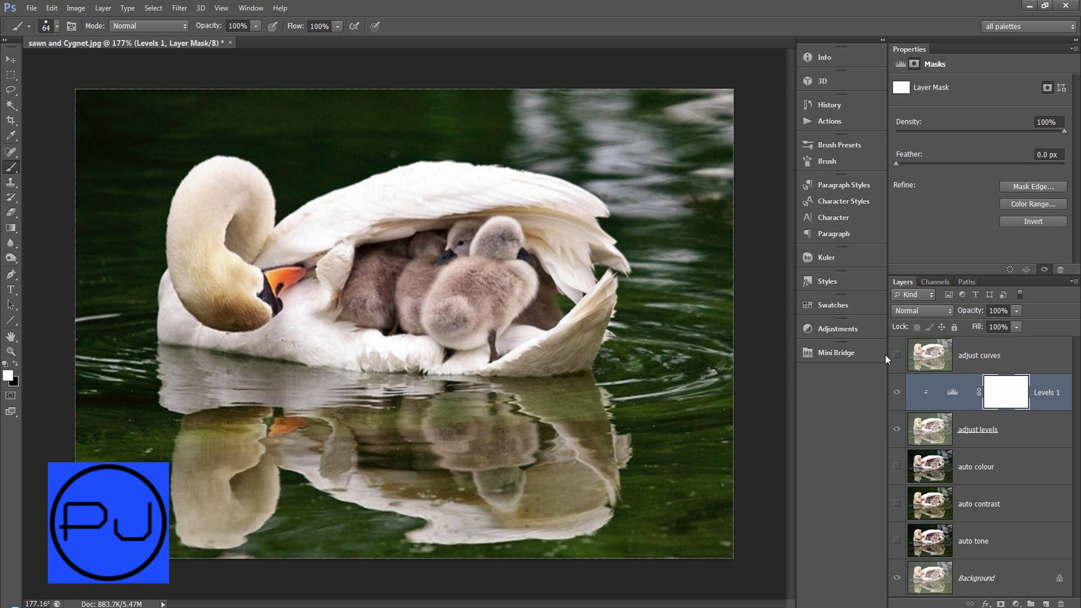
left_click(896, 356)
left_click(896, 392)
left_click(897, 429)
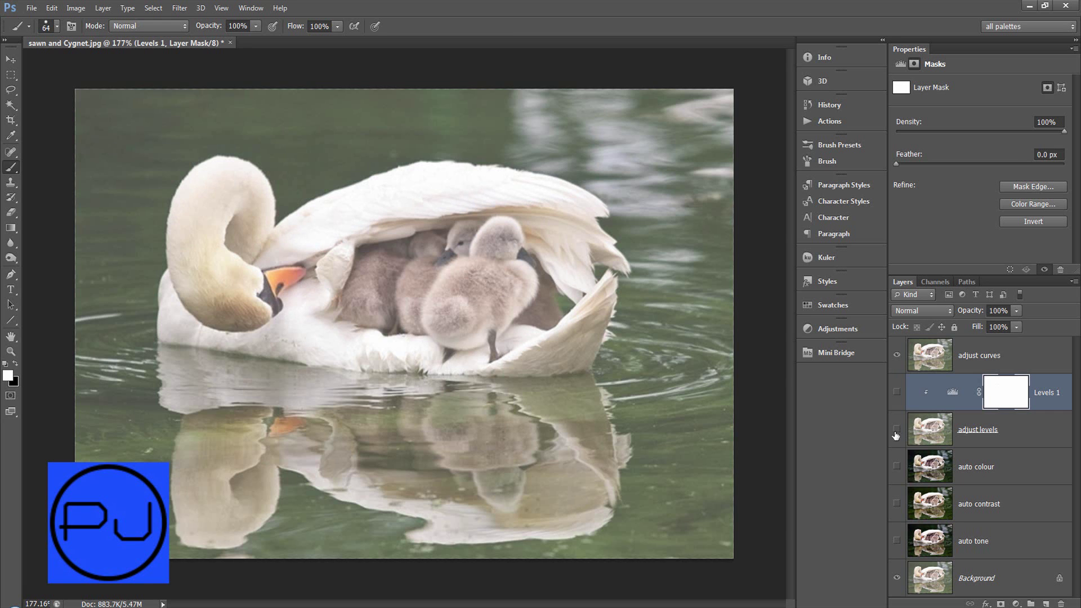
left_click(979, 364)
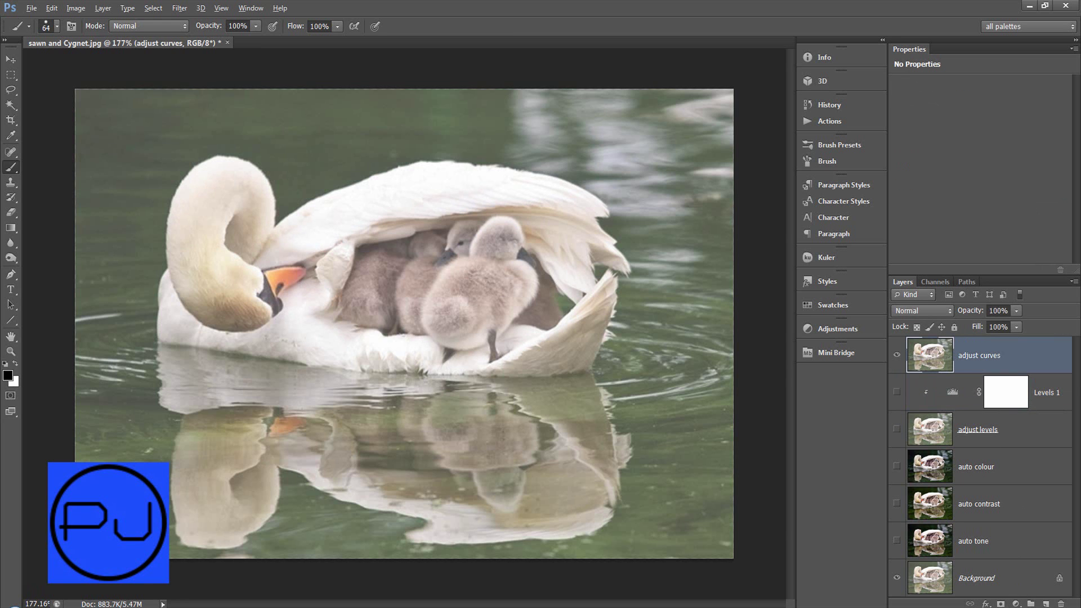
- Add a Curves 1 adjustment clipped to adjust curves, preview Auto, then reset the curve straight
left_click(1016, 604)
left_click(1016, 603)
left_click(1016, 604)
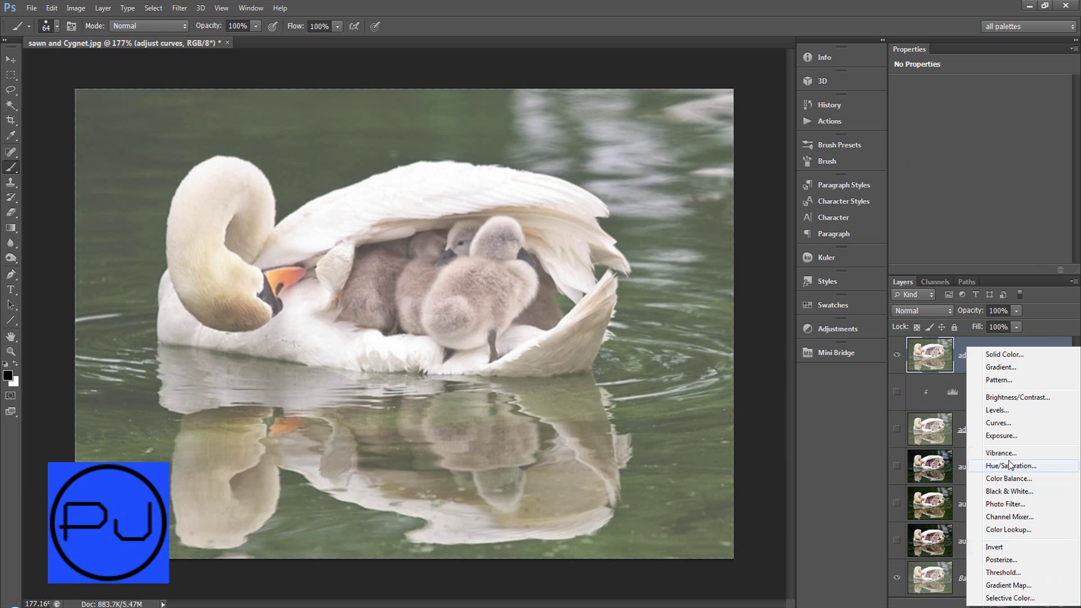
left_click(999, 422, "alt")
left_click(629, 213)
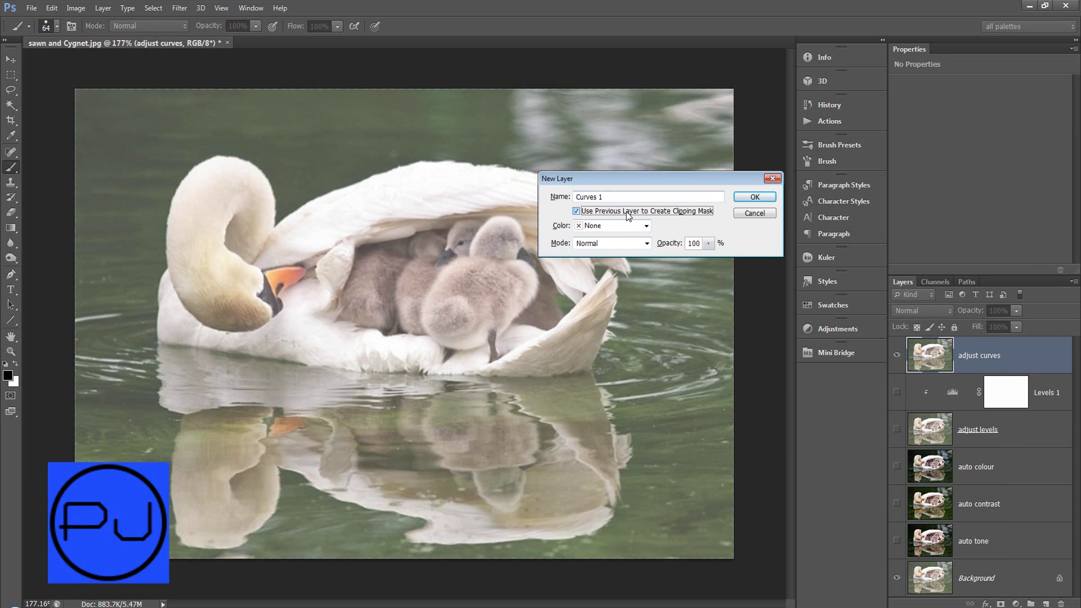
left_click(755, 197)
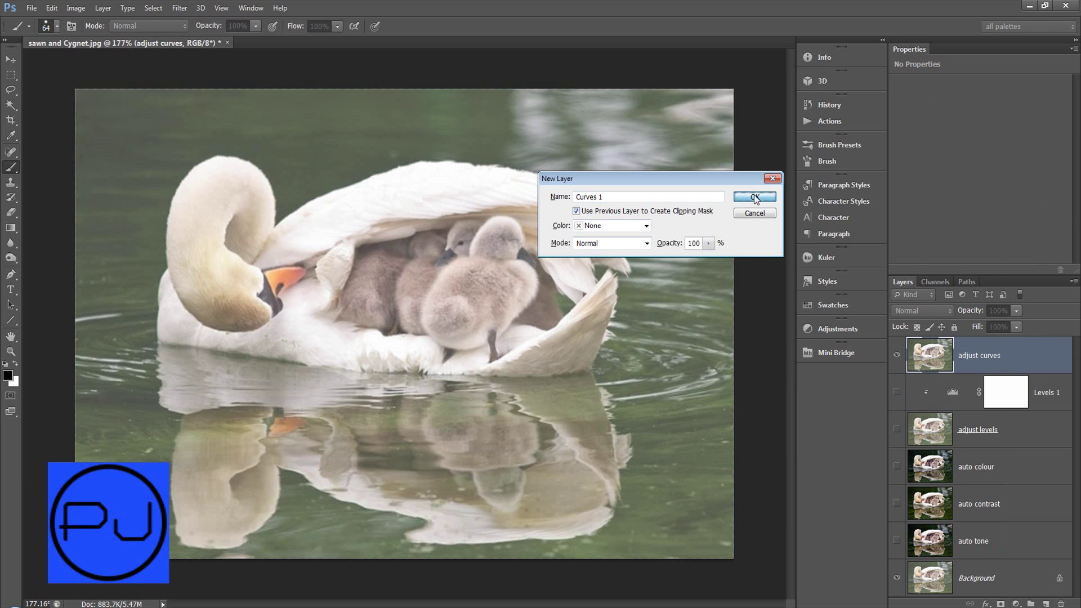
left_click(1062, 102)
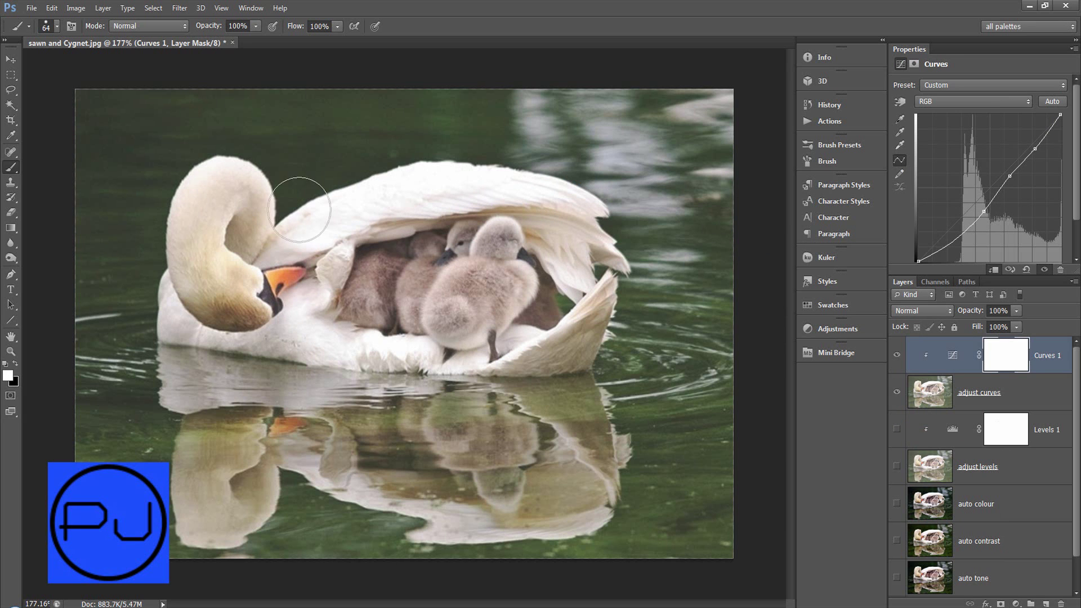
left_click(1028, 270)
- Open Curves 1's Auto Color Correction Options, cancel once, and reopen them beside the photo
left_click(1059, 106, "alt")
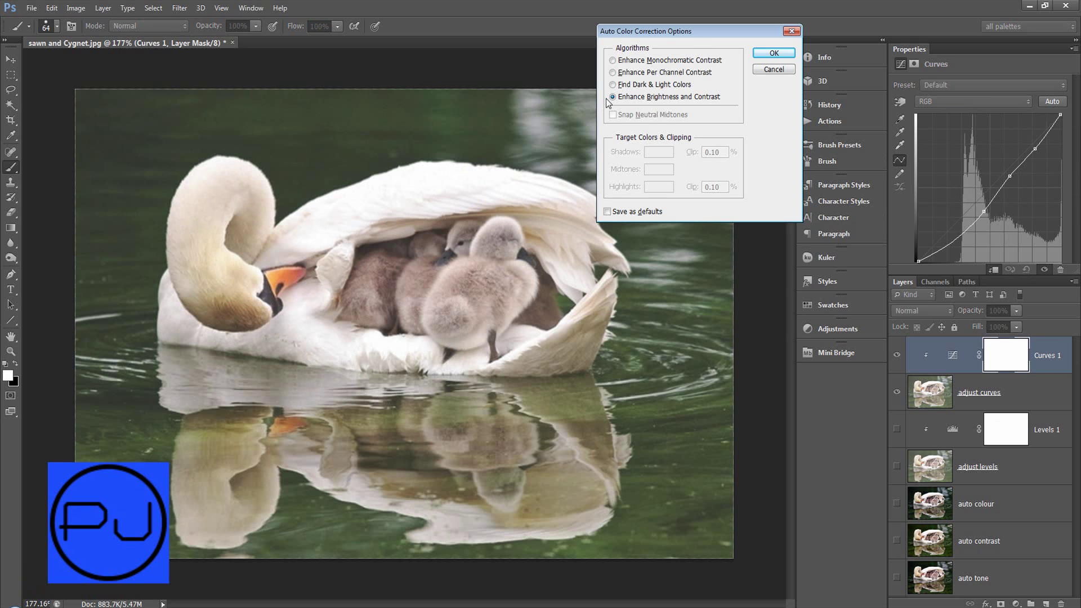
left_click_drag(690, 33, 610, 24)
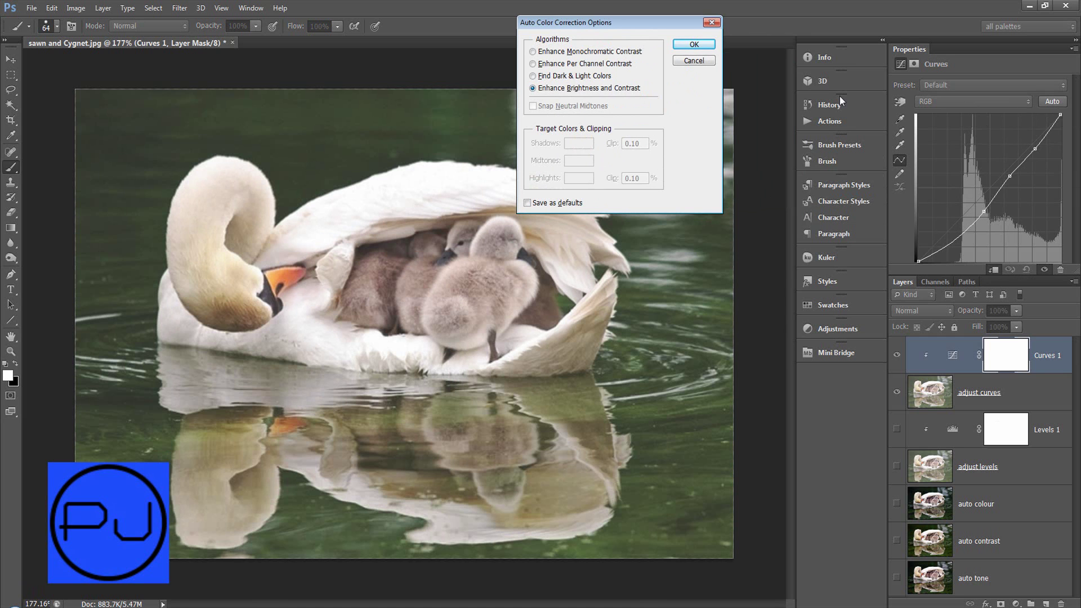
left_click(694, 61)
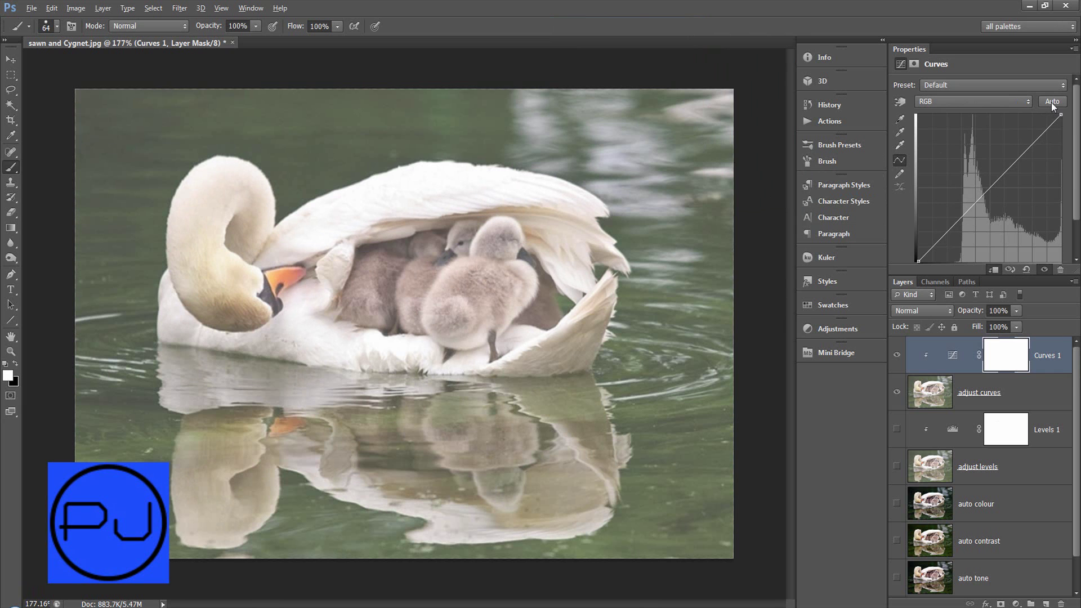
key("alt")
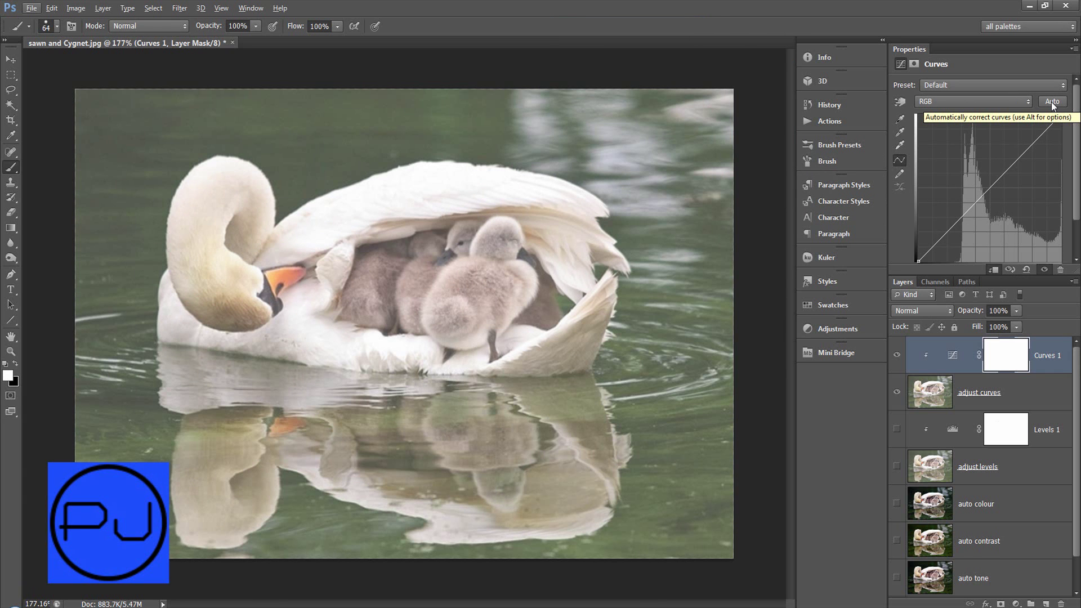
left_click(1052, 102, "alt")
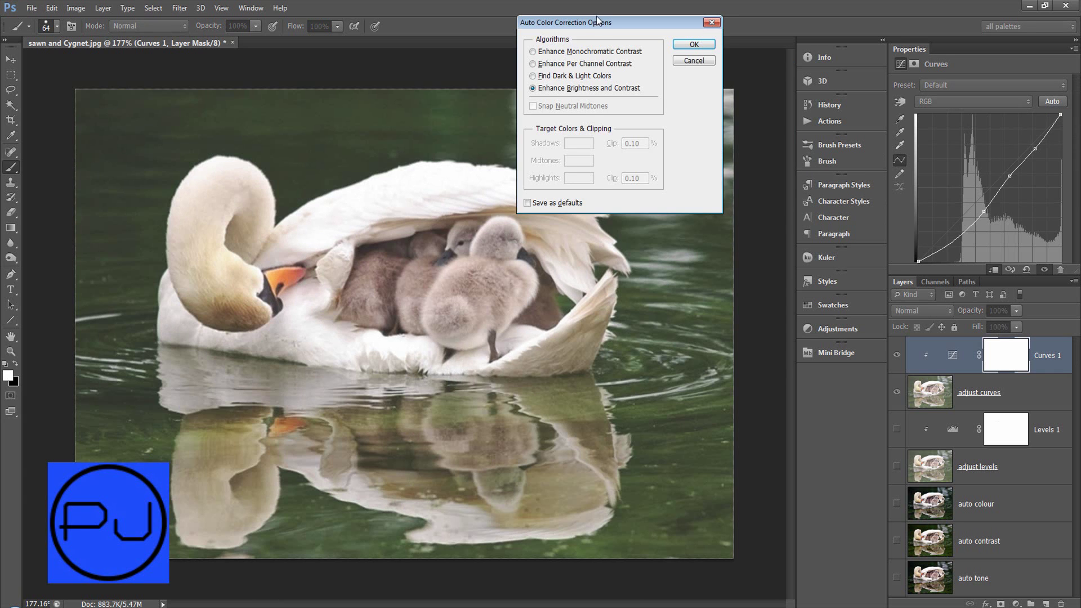
left_click_drag(600, 26, 589, 27)
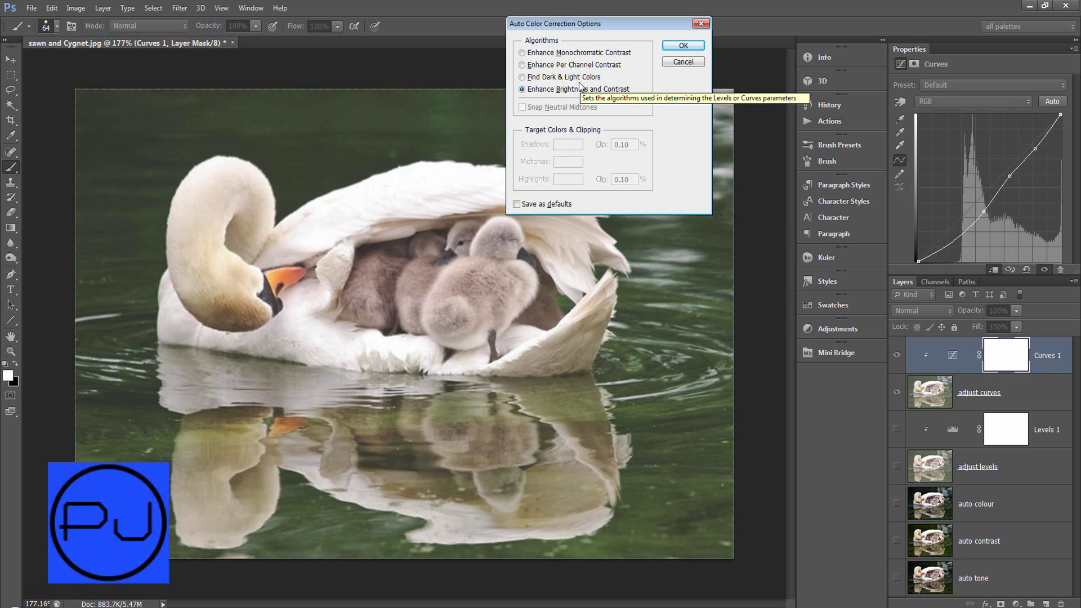
- Compare the auto algorithms and settle on Enhance Monochromatic Contrast for Curves 1
left_click(523, 53)
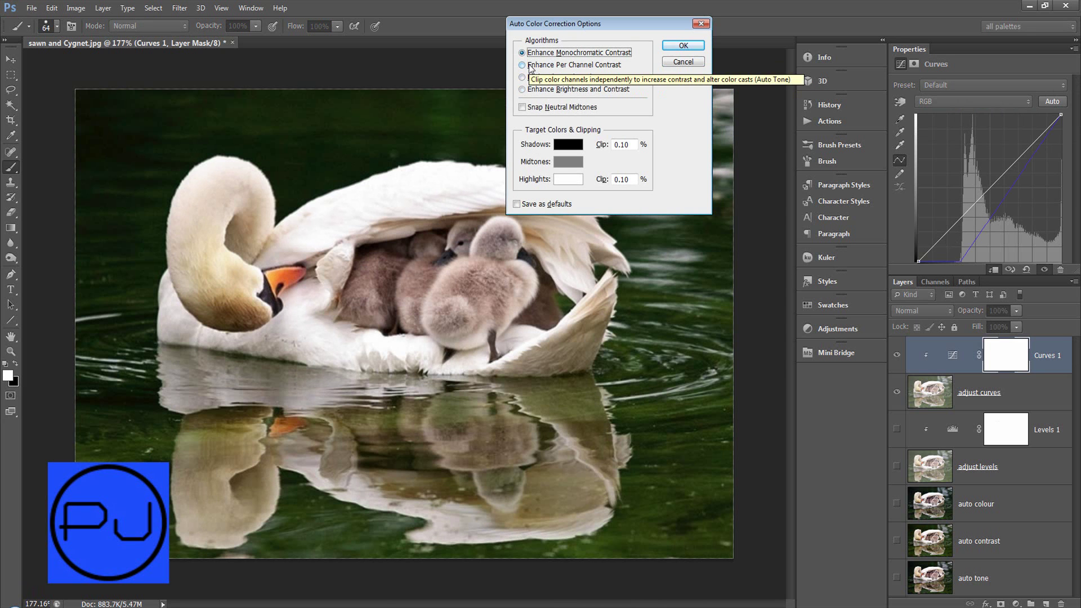
left_click(527, 65)
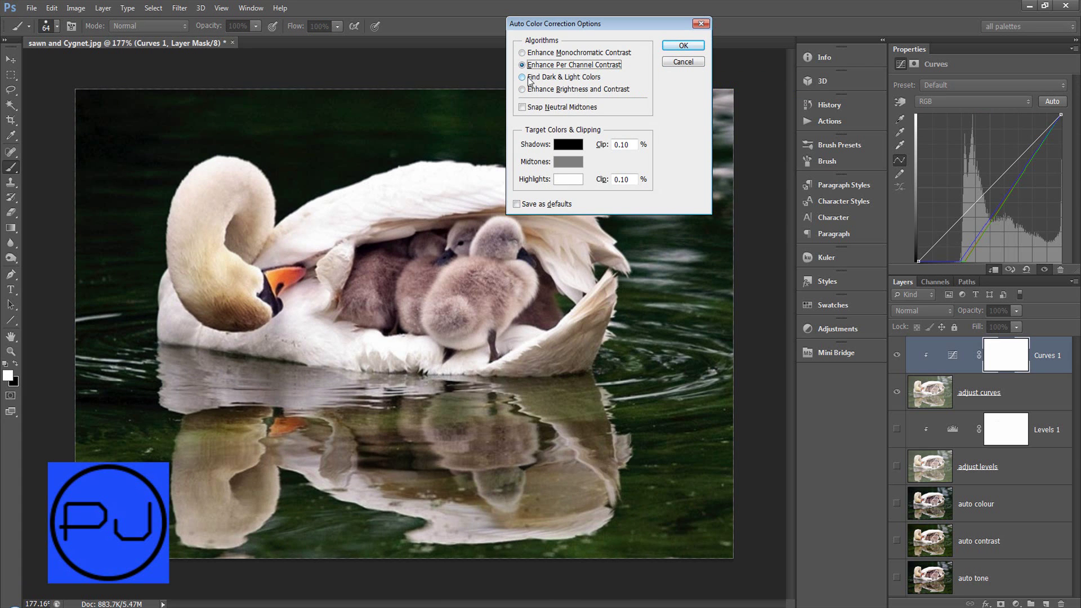
left_click(533, 79)
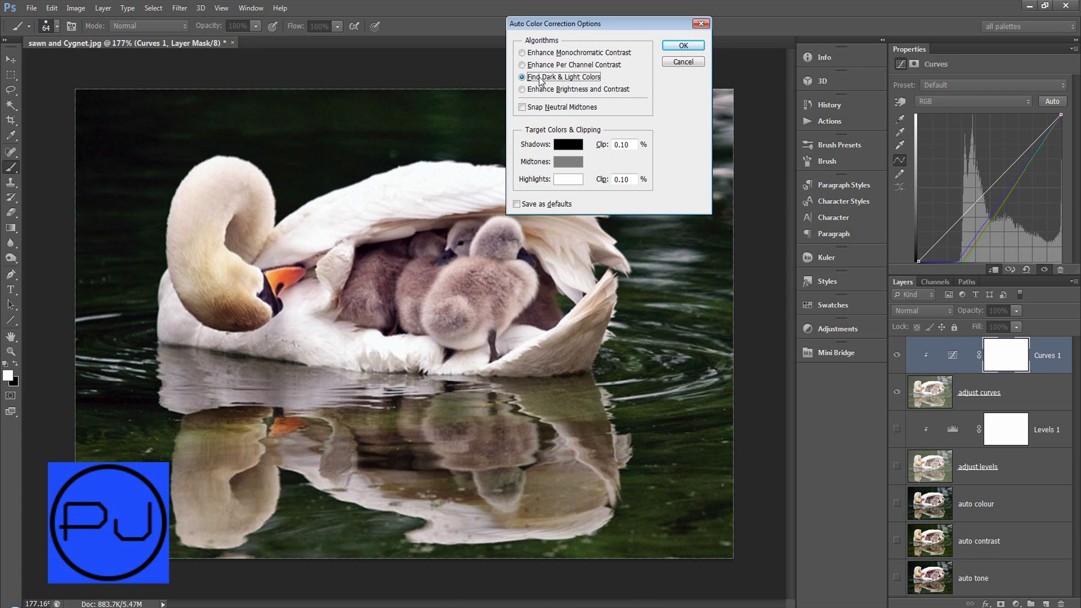
left_click(551, 66)
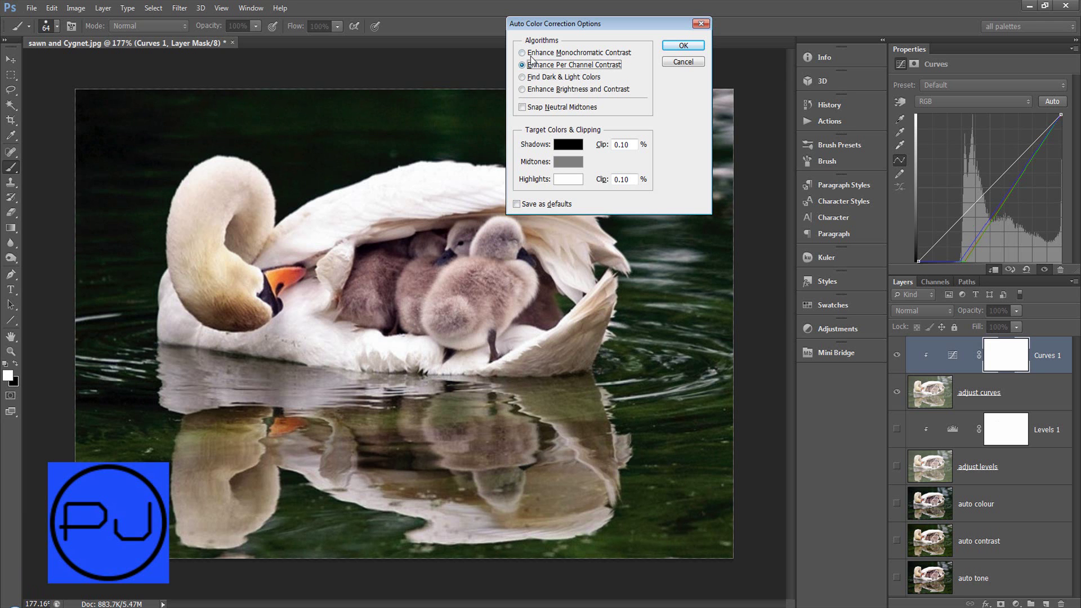
left_click(541, 54)
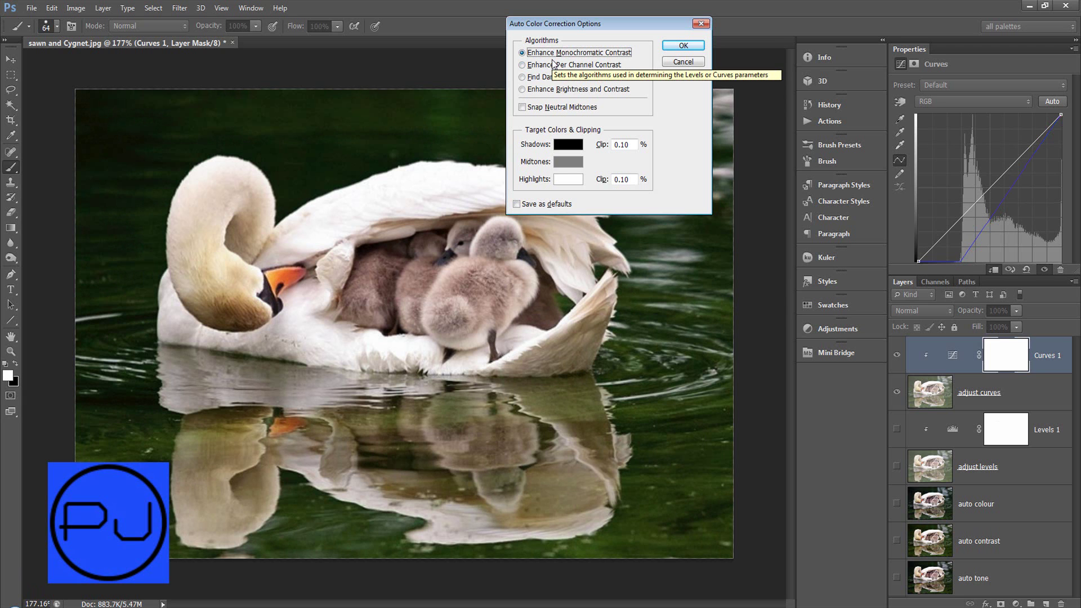
left_click(75, 8)
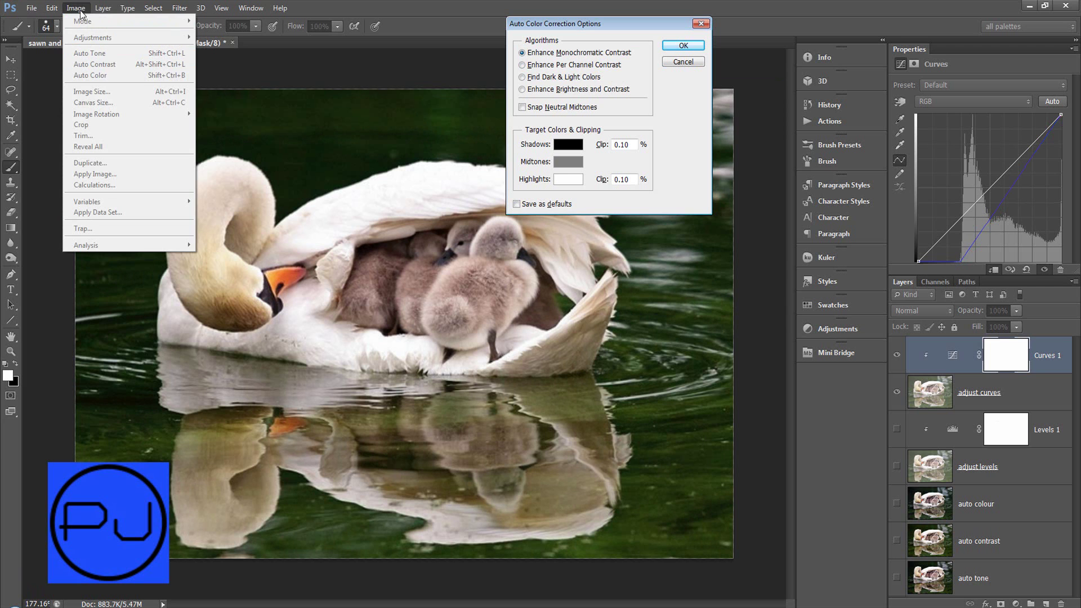
left_click(83, 8)
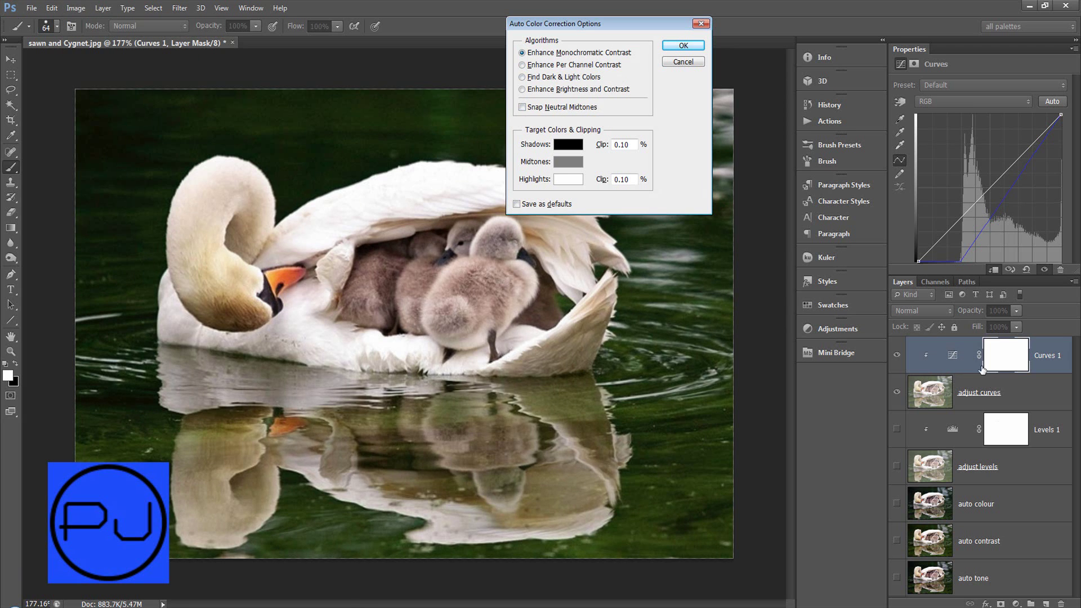
left_click(679, 45)
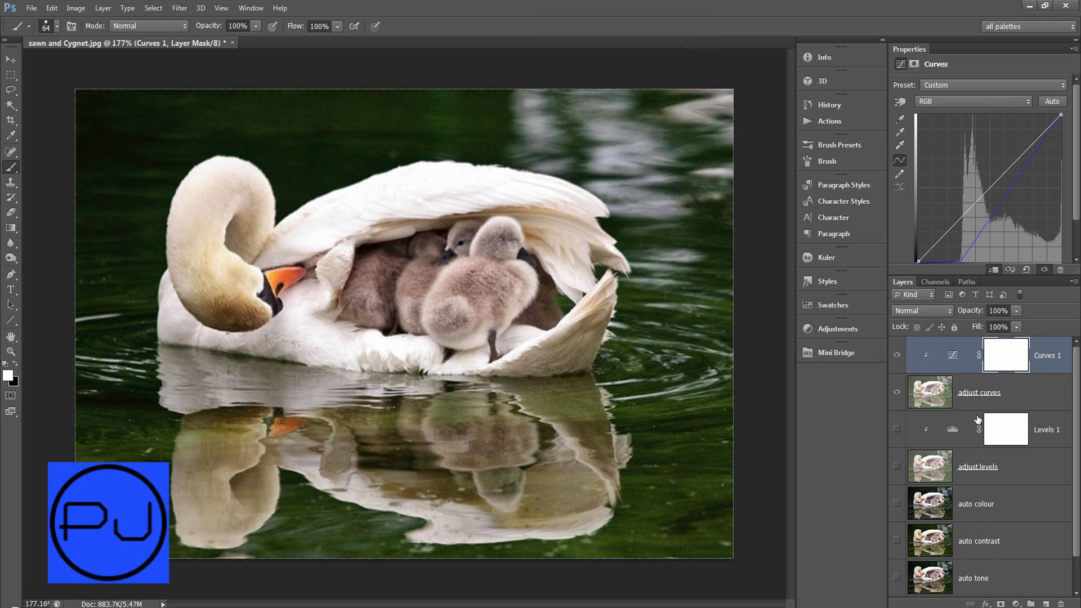
left_click(507, 350)
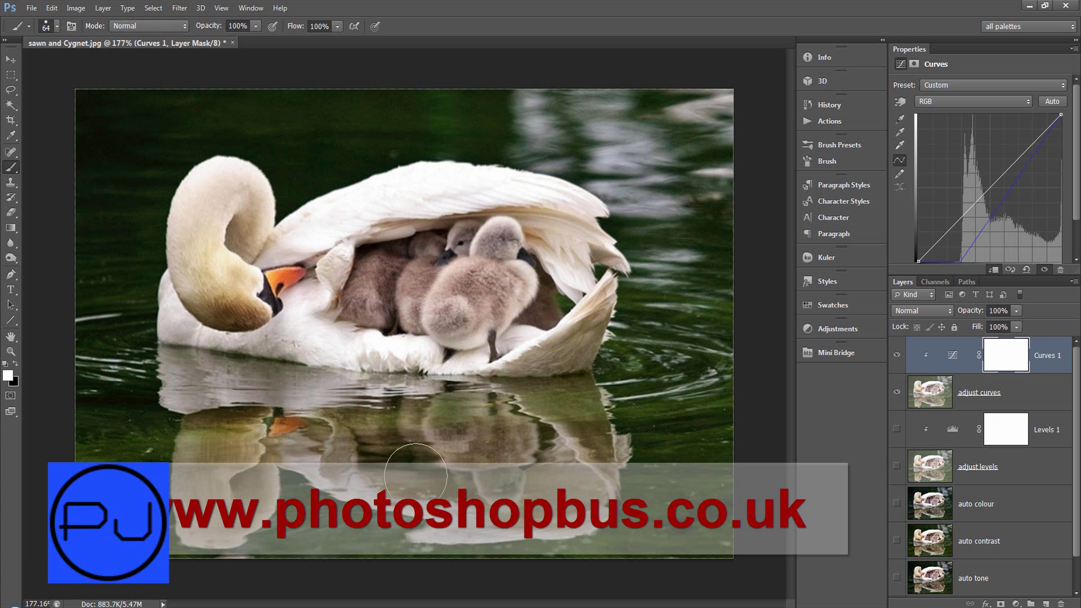
left_click(978, 607)
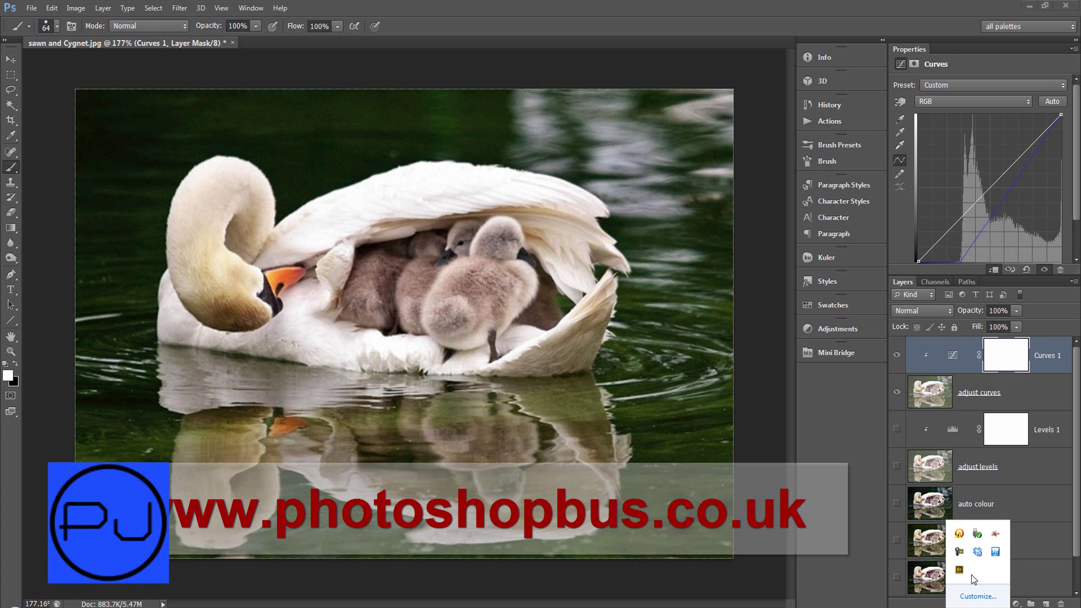